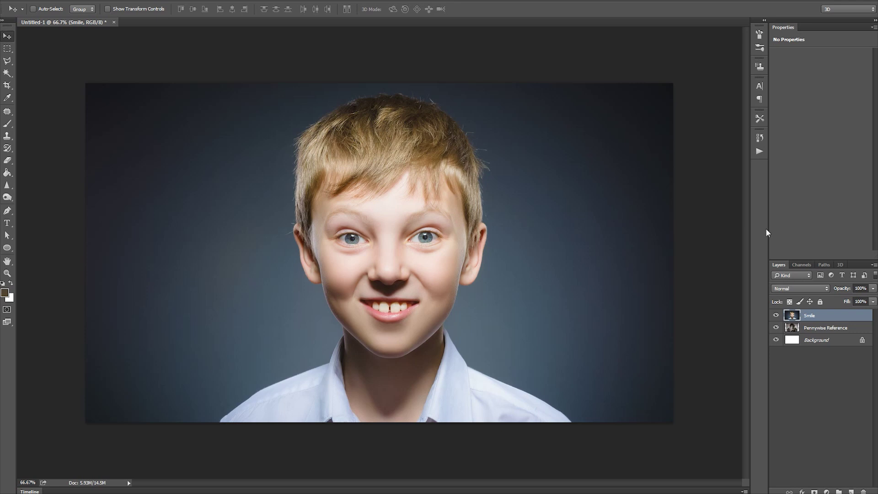
- Compare against the reference, then duplicate the Smile layer as Smile copy
{"action": "left_click", "coordinate": [776, 316]}
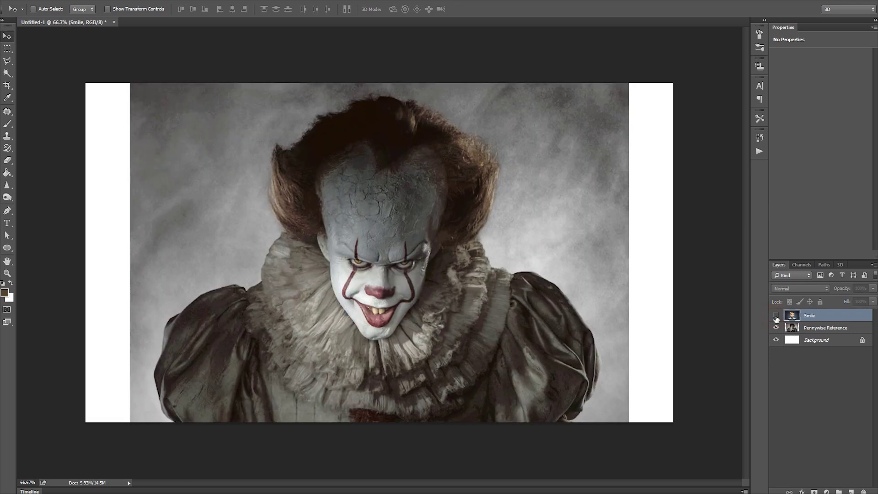
{"action": "left_click", "coordinate": [775, 315]}
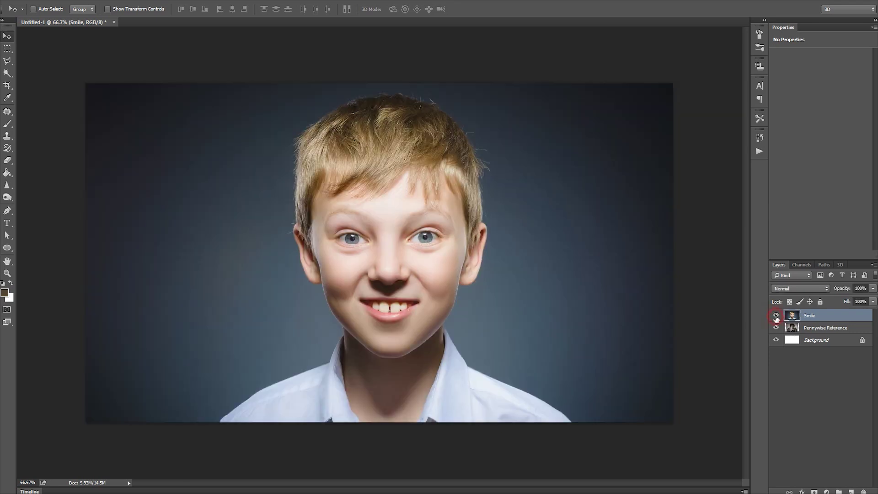
{"action": "right_click", "coordinate": [827, 316]}
{"action": "left_click", "coordinate": [742, 190]}
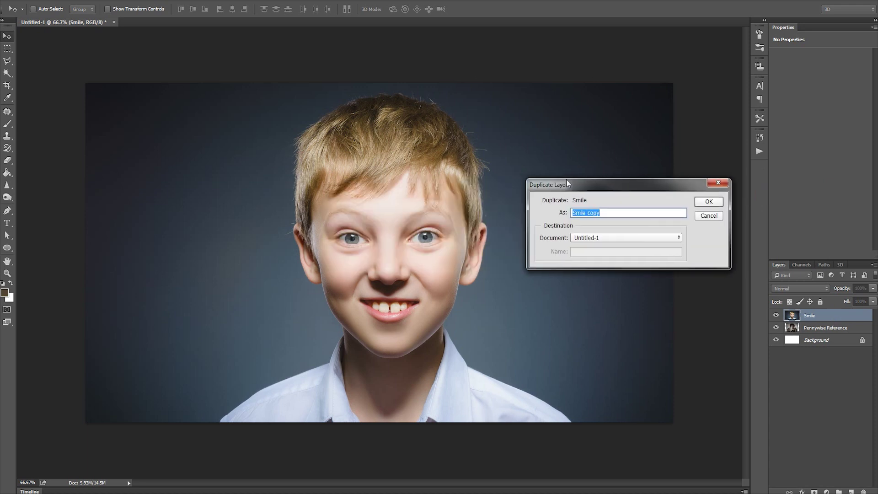
{"action": "left_click", "coordinate": [691, 201]}
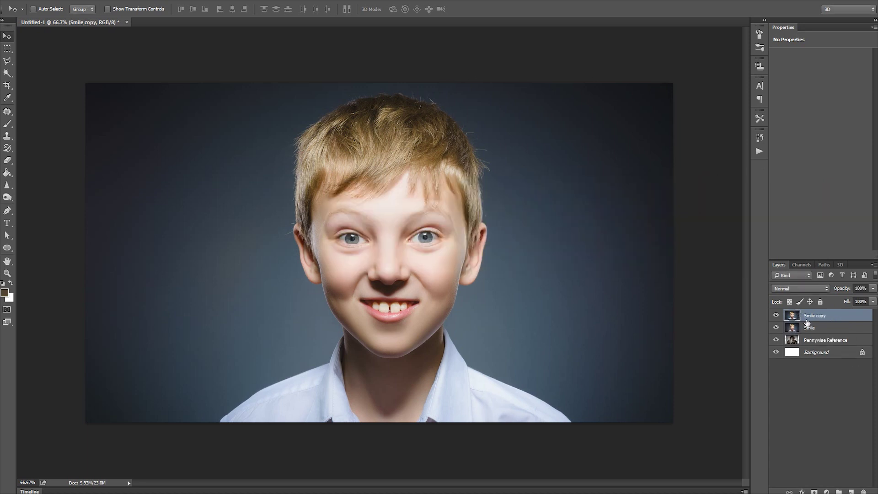
- Desaturate Smile copy with Hue/Saturation at about -65 saturation
{"action": "left_click", "coordinate": [69, 1]}
{"action": "mouse_move", "coordinate": [102, 18]}
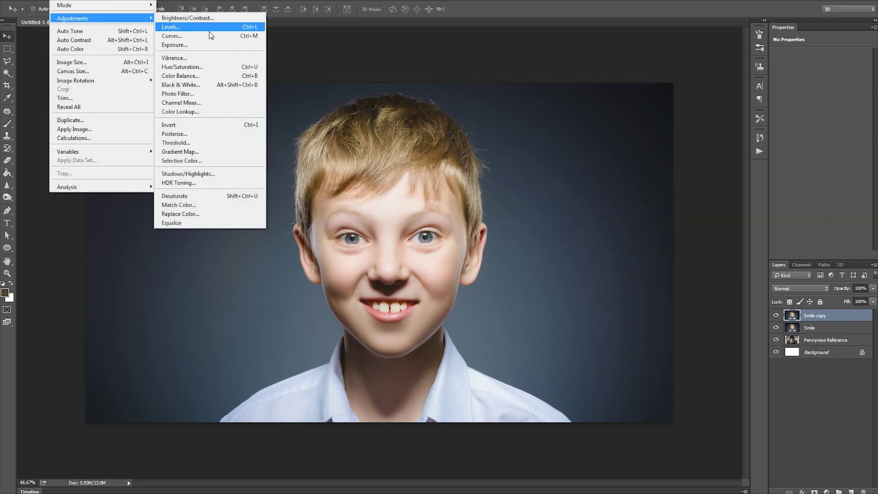
{"action": "left_click", "coordinate": [192, 69]}
{"action": "left_click_drag", "start_coordinate": [578, 252], "coordinate": [549, 249]}
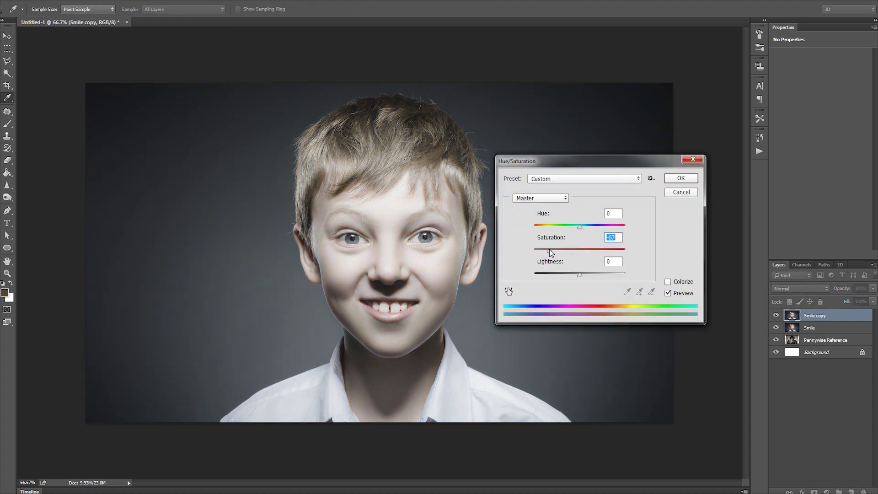
{"action": "left_click", "coordinate": [677, 183]}
- Duplicate Smile again as Smile copy 2, then select the desaturated Smile copy
{"action": "right_click", "coordinate": [828, 330]}
{"action": "left_click", "coordinate": [740, 25]}
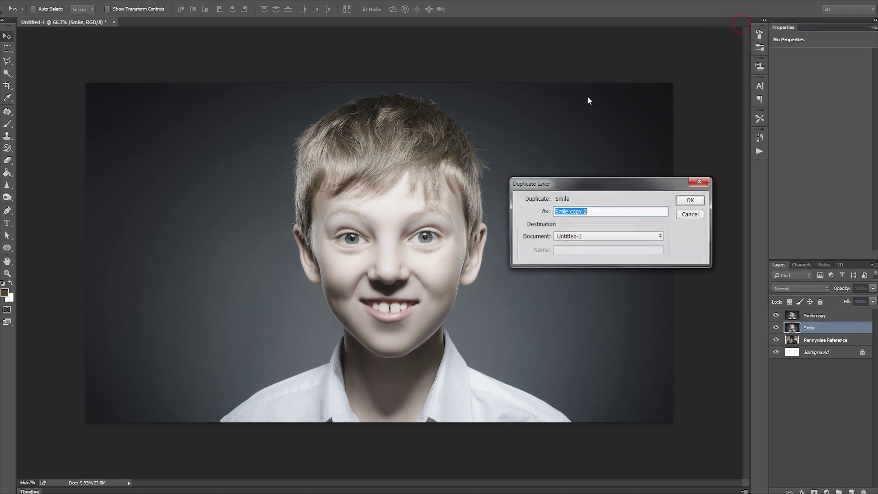
{"action": "left_click", "coordinate": [689, 200]}
{"action": "left_click", "coordinate": [820, 317]}
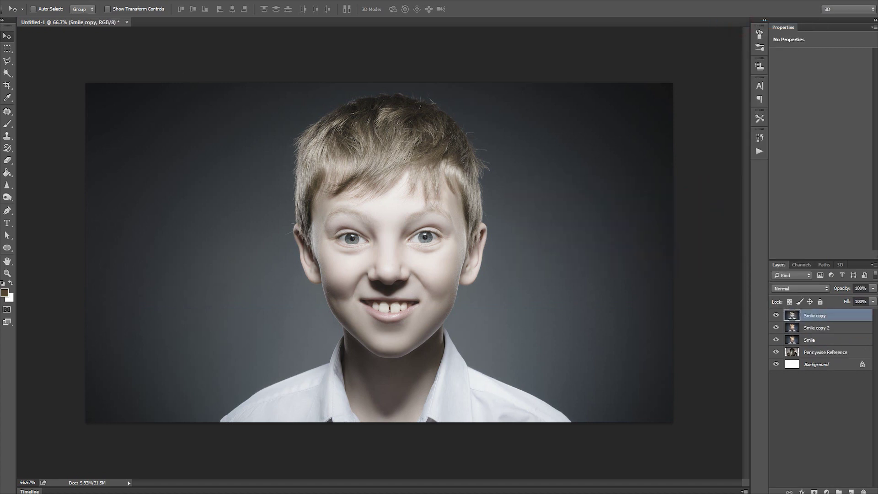
- Erase over both eyes on Smile copy with a small eraser brush
{"action": "key", "text": "e"}
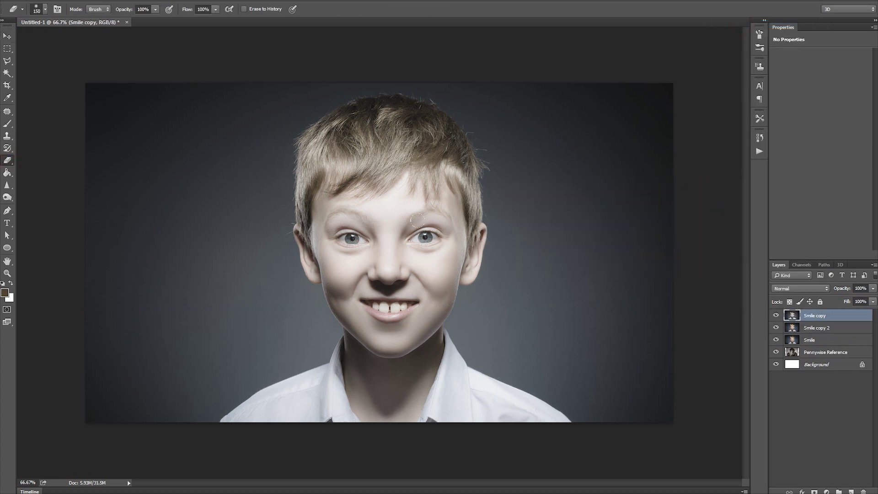
{"action": "scroll", "coordinate": [417, 238], "scroll_direction": "up", "scroll_amount": 3}
{"action": "scroll", "coordinate": [392, 212], "scroll_direction": "up", "scroll_amount": 3}
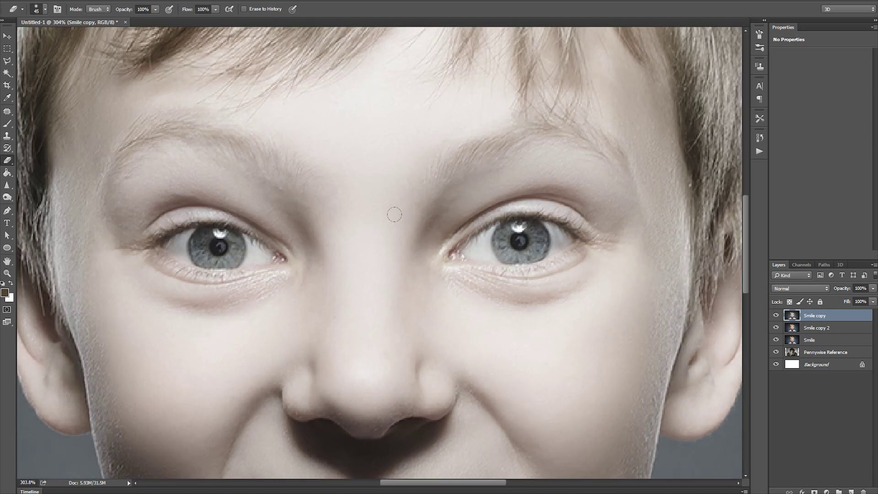
{"action": "scroll", "coordinate": [178, 243], "scroll_direction": "up", "scroll_amount": 2}
{"action": "key", "text": "bracketleft"}
{"action": "key", "text": "bracketleft"}
{"action": "key", "text": "bracketleft"}
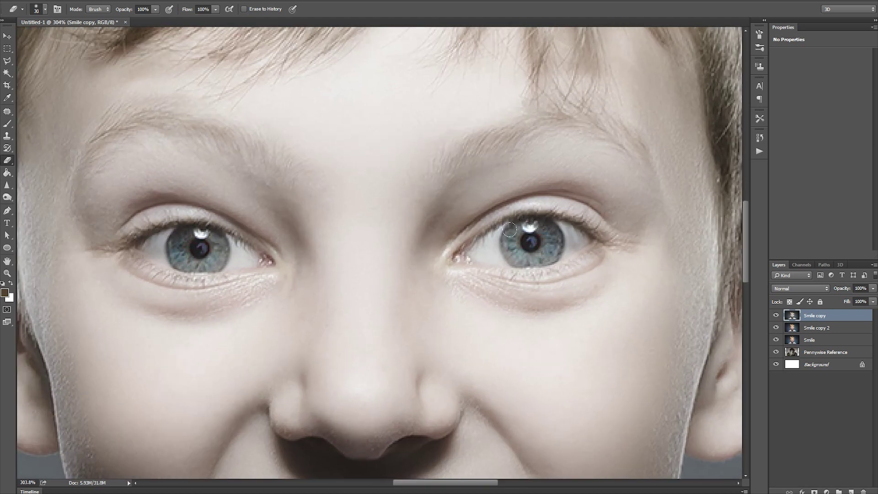
- Recolour Smile copy 2 with Hue -133 and Saturation +73 for yellow-green eyes
{"action": "left_click", "coordinate": [821, 330]}
{"action": "left_click", "coordinate": [197, 75]}
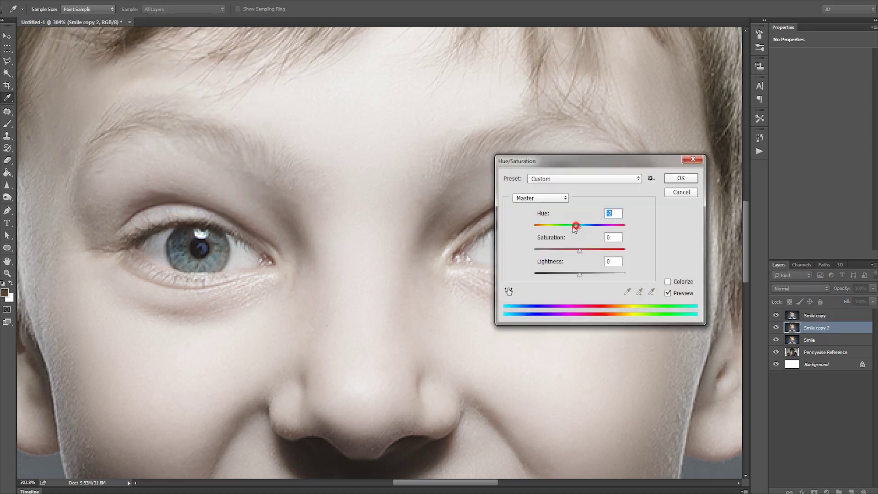
{"action": "left_click_drag", "start_coordinate": [574, 228], "coordinate": [541, 220]}
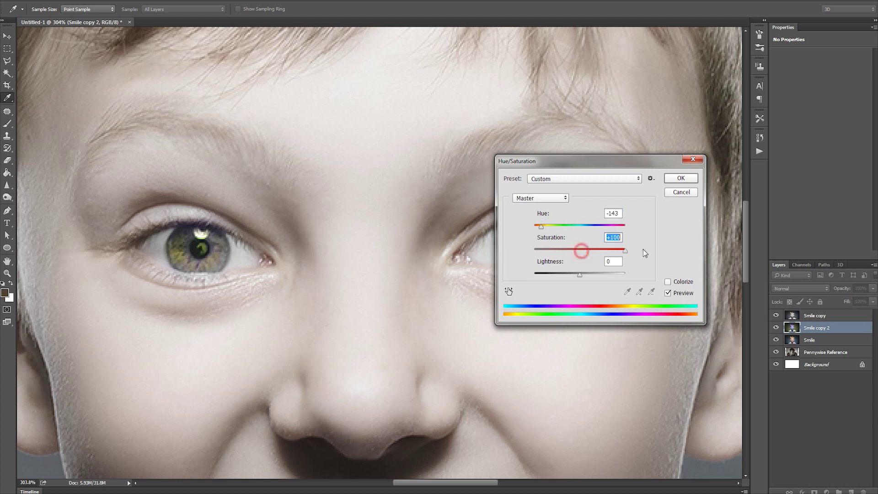
{"action": "left_click_drag", "start_coordinate": [625, 250], "coordinate": [613, 249]}
{"action": "left_click_drag", "start_coordinate": [541, 227], "coordinate": [543, 230]}
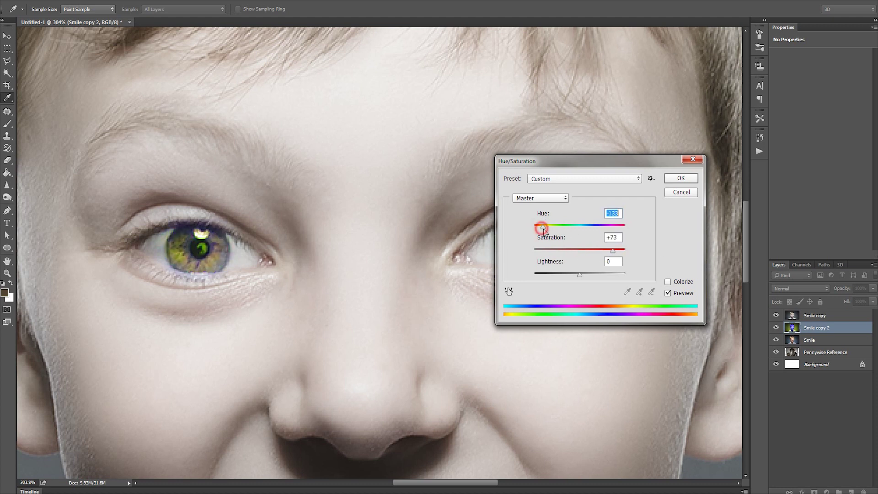
{"action": "left_click", "coordinate": [680, 178]}
{"action": "key", "text": "e"}
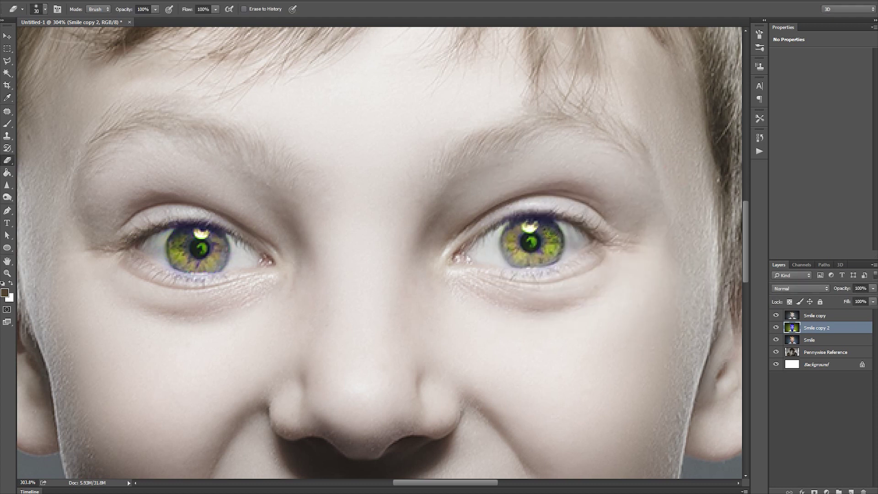
{"action": "key", "text": "ctrl+0"}
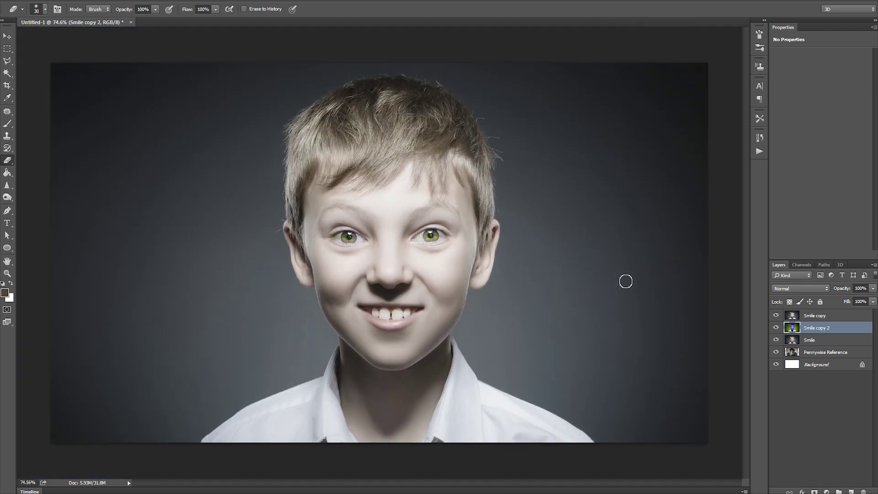
- Create a new Layer 1 and clone skin over the forehead hair with the Clone Stamp
{"action": "scroll", "coordinate": [391, 177], "scroll_direction": "up", "scroll_amount": 5}
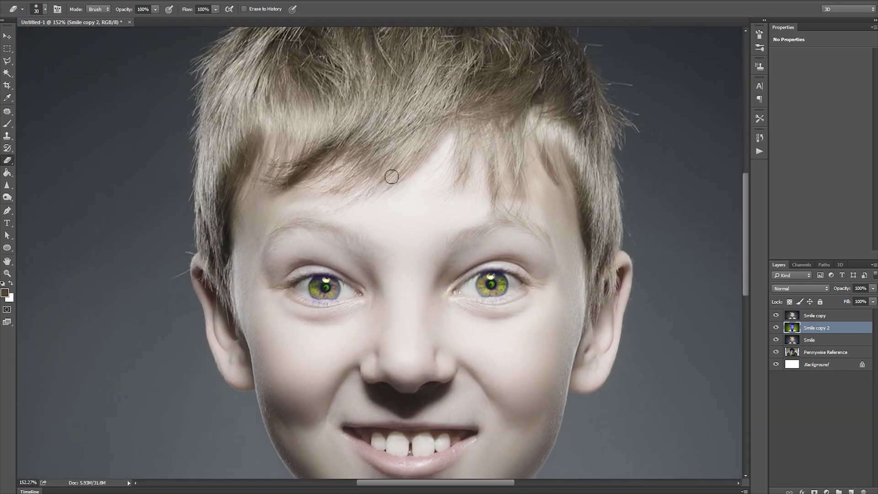
{"action": "right_click", "coordinate": [4, 136]}
{"action": "left_click", "coordinate": [48, 135]}
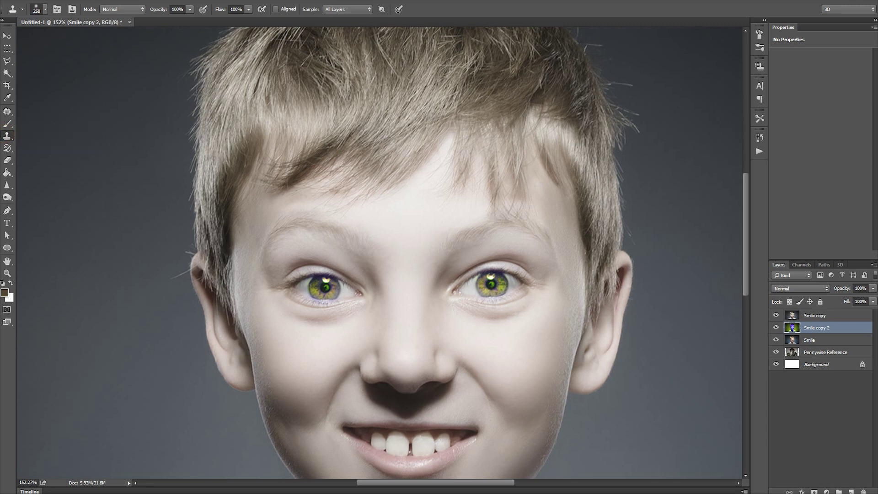
{"action": "key", "text": "ctrl+shift+alt+n"}
{"action": "mouse_move", "coordinate": [398, 183]}
{"action": "left_mouse_down"}
{"action": "mouse_move", "coordinate": [550, 207]}
{"action": "mouse_move", "coordinate": [372, 154]}
{"action": "mouse_move", "coordinate": [480, 153]}
{"action": "mouse_move", "coordinate": [539, 82]}
{"action": "left_mouse_up"}
- Clone skin over the left hairline with a smaller brush and toggle Layer 1 to compare
{"action": "scroll", "coordinate": [384, 202], "scroll_direction": "up", "scroll_amount": 2}
{"action": "key", "text": "bracketleft"}
{"action": "left_click", "coordinate": [248, 279], "text": "alt"}
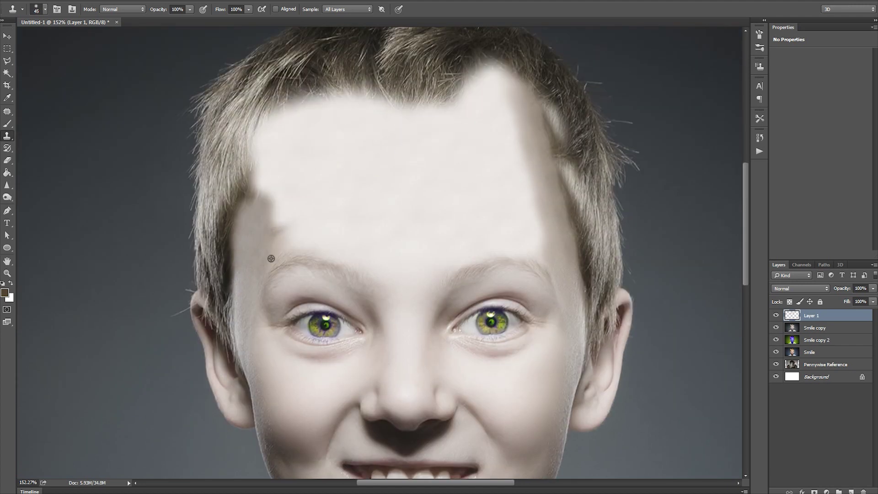
{"action": "mouse_move", "coordinate": [268, 254]}
{"action": "left_mouse_down"}
{"action": "mouse_move", "coordinate": [261, 193]}
{"action": "mouse_move", "coordinate": [273, 145]}
{"action": "left_mouse_up"}
{"action": "key", "text": "ctrl+0"}
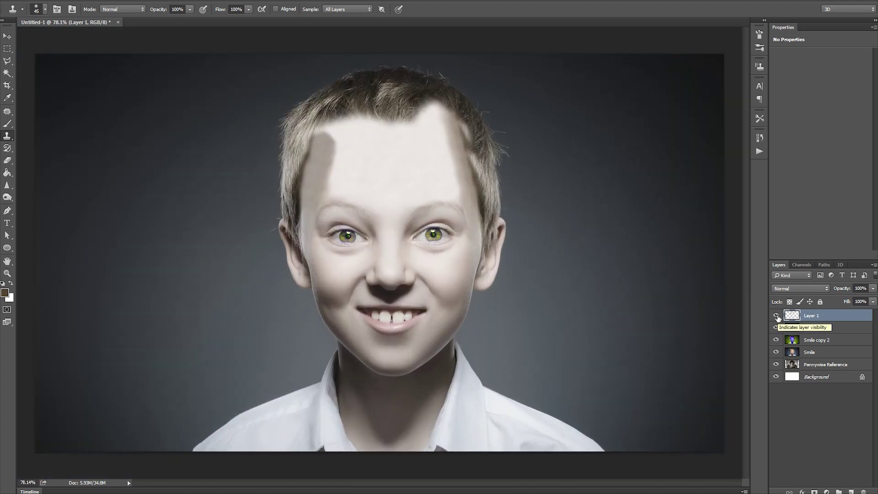
{"action": "left_click", "coordinate": [776, 315]}
- Duplicate Smile as Smile copy 3 and shift it to Hue -19, Saturation +44
{"action": "right_click", "coordinate": [809, 352]}
{"action": "left_click", "coordinate": [786, 47]}
{"action": "key", "text": "Return"}
{"action": "key", "text": "ctrl+u"}
{"action": "left_click_drag", "start_coordinate": [579, 249], "coordinate": [599, 250]}
{"action": "left_click_drag", "start_coordinate": [579, 225], "coordinate": [573, 226]}
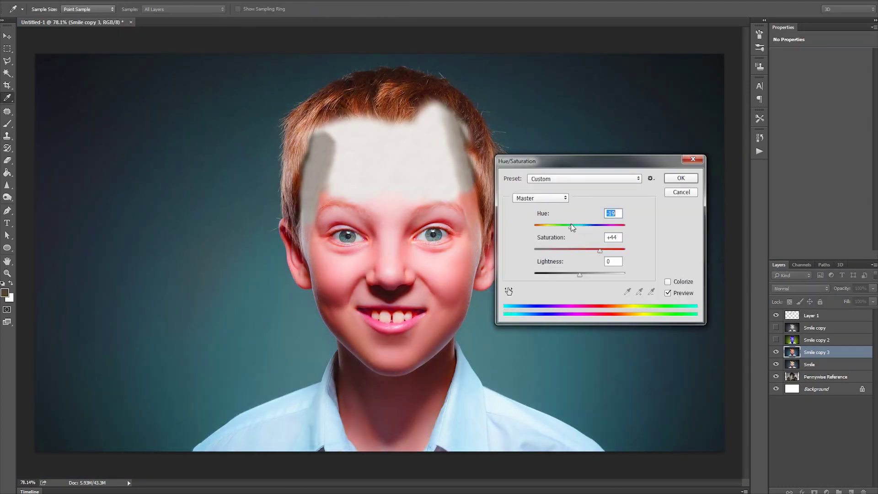
{"action": "left_click", "coordinate": [681, 178]}
- Move Smile copy 3 above Smile copy, mask it, and paint black over face and background
{"action": "key", "text": "s"}
{"action": "left_click_drag", "start_coordinate": [813, 352], "coordinate": [806, 327]}
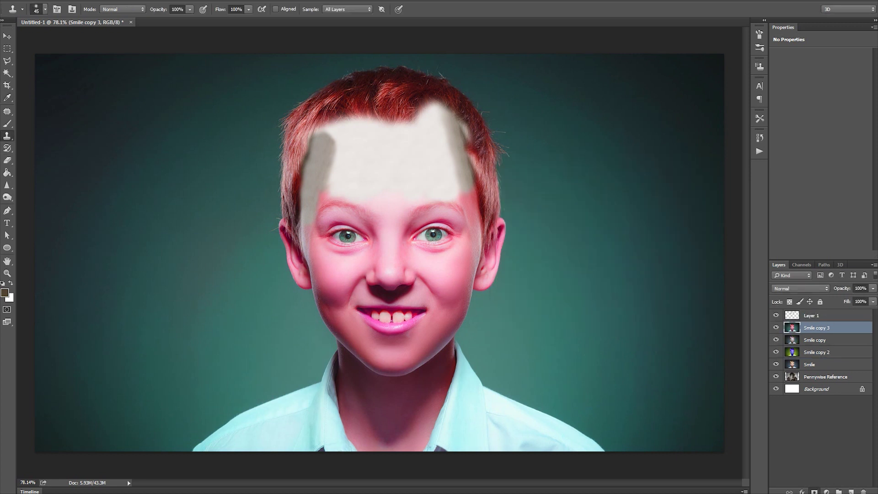
{"action": "left_click", "coordinate": [814, 491]}
{"action": "key", "text": "b"}
{"action": "key", "text": "d"}
{"action": "key", "text": "x"}
{"action": "mouse_move", "coordinate": [391, 329]}
{"action": "left_mouse_down"}
{"action": "mouse_move", "coordinate": [378, 209]}
{"action": "mouse_move", "coordinate": [461, 275]}
{"action": "mouse_move", "coordinate": [293, 274]}
{"action": "mouse_move", "coordinate": [503, 256]}
{"action": "left_mouse_up"}
{"action": "key", "text": "bracketright"}
{"action": "key", "text": "bracketright"}
{"action": "key", "text": "bracketright"}
{"action": "left_click_drag", "start_coordinate": [458, 338], "coordinate": [229, 356]}
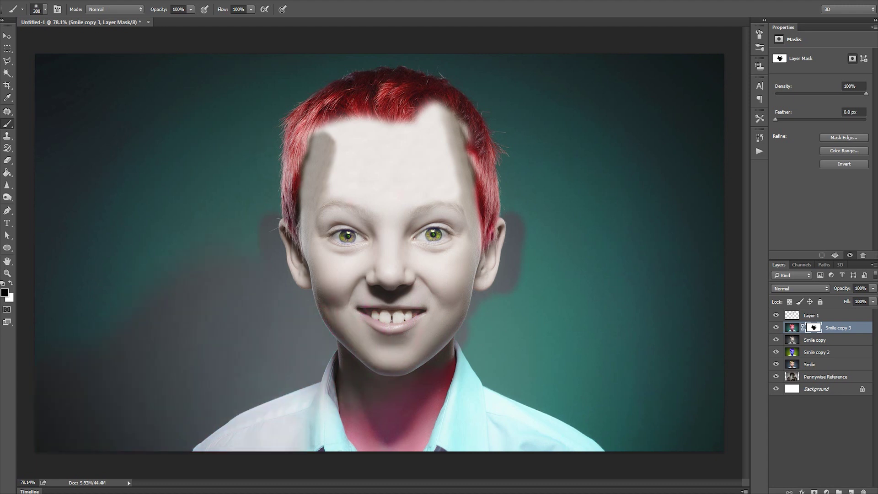
{"action": "left_click_drag", "start_coordinate": [640, 137], "coordinate": [412, 434]}
- Compare the hair and forehead layers, then clone more skin over the left hairline
{"action": "key", "text": "bracketleft"}
{"action": "key", "text": "bracketleft"}
{"action": "key", "text": "bracketleft"}
{"action": "scroll", "coordinate": [502, 202], "scroll_direction": "up", "scroll_amount": 3, "text": "alt"}
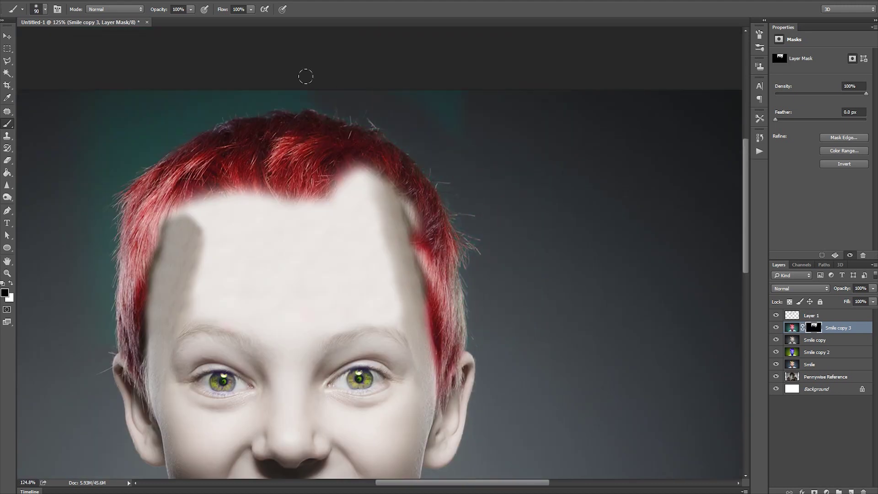
{"action": "scroll", "coordinate": [80, 326], "scroll_direction": "down", "scroll_amount": 5, "text": "alt"}
{"action": "left_click_drag", "start_coordinate": [774, 316], "coordinate": [774, 328]}
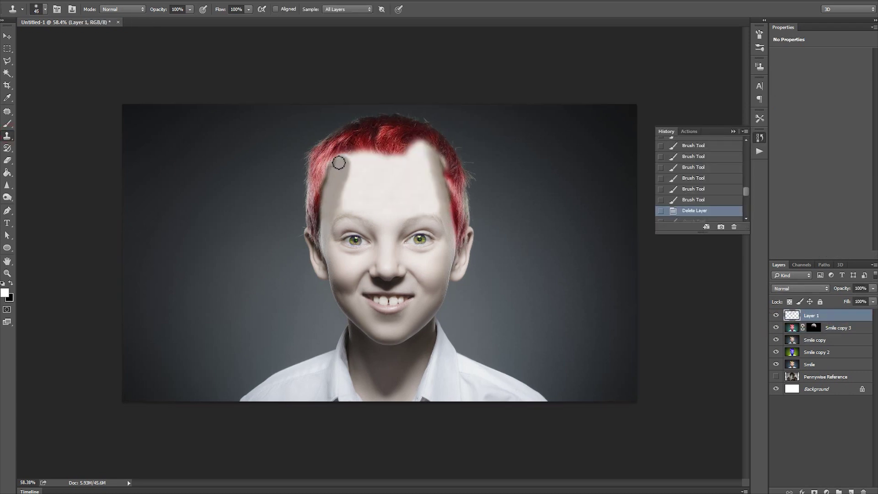
{"action": "left_click_drag", "start_coordinate": [339, 162], "coordinate": [340, 172]}
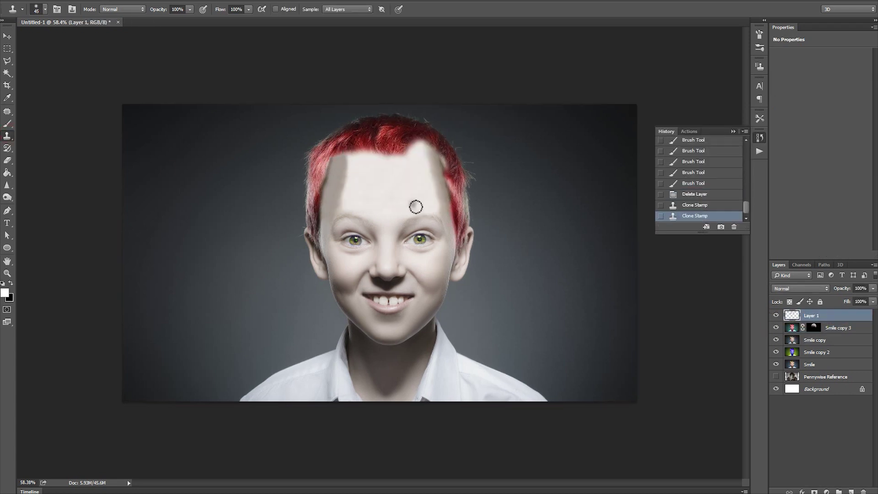
- Duplicate Smile copy 2 and Smile copy together and merge the copies into Smile copy 5
{"action": "left_click", "coordinate": [807, 339]}
{"action": "left_click", "coordinate": [808, 352], "text": "shift"}
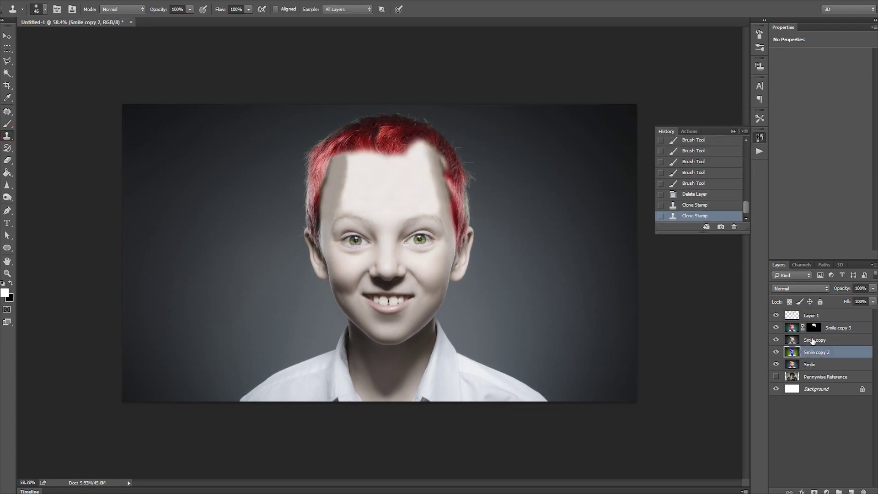
{"action": "right_click", "coordinate": [814, 345]}
{"action": "left_click", "coordinate": [800, 43]}
{"action": "key", "text": "Return"}
{"action": "right_click", "coordinate": [814, 346]}
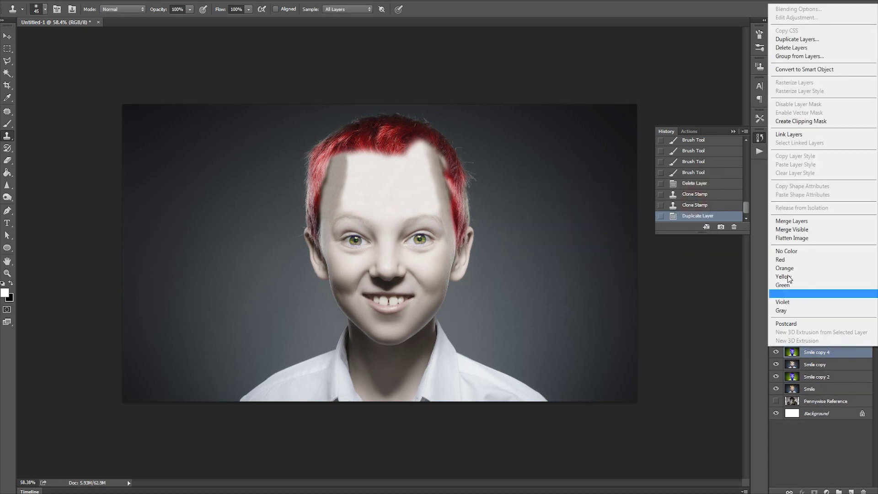
{"action": "left_click", "coordinate": [804, 291]}
{"action": "left_click", "coordinate": [775, 341]}
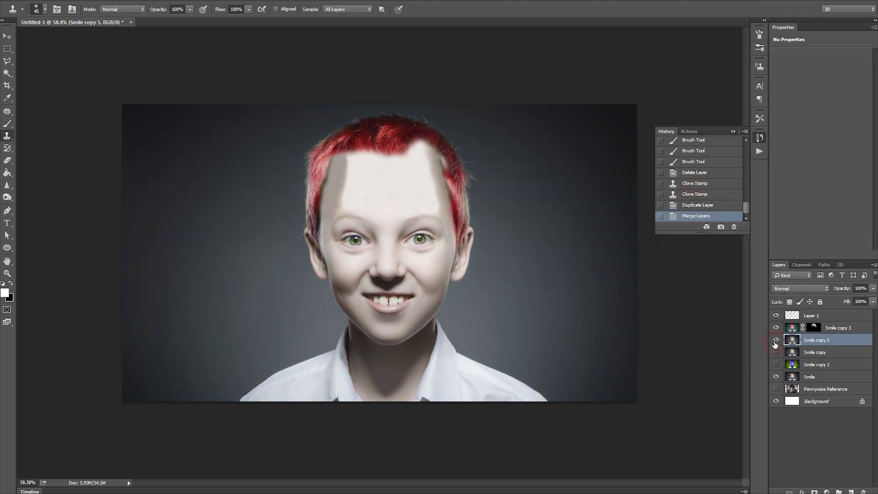
- Add a new Layer 2 above Smile copy 5 with Overlay blending and select the Brush
{"action": "scroll", "coordinate": [398, 239], "scroll_direction": "up", "scroll_amount": 3}
{"action": "scroll", "coordinate": [387, 232], "scroll_direction": "up", "scroll_amount": 2}
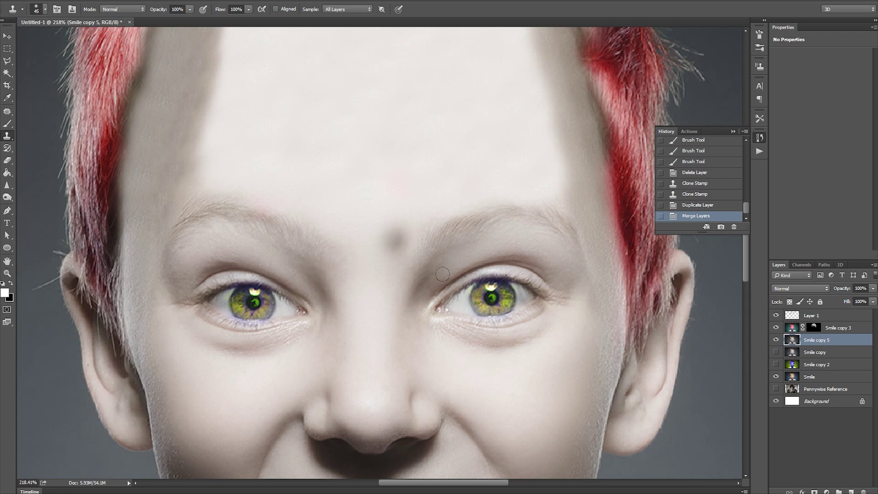
{"action": "left_click", "coordinate": [851, 492]}
{"action": "left_click", "coordinate": [800, 288]}
{"action": "left_click", "coordinate": [787, 382]}
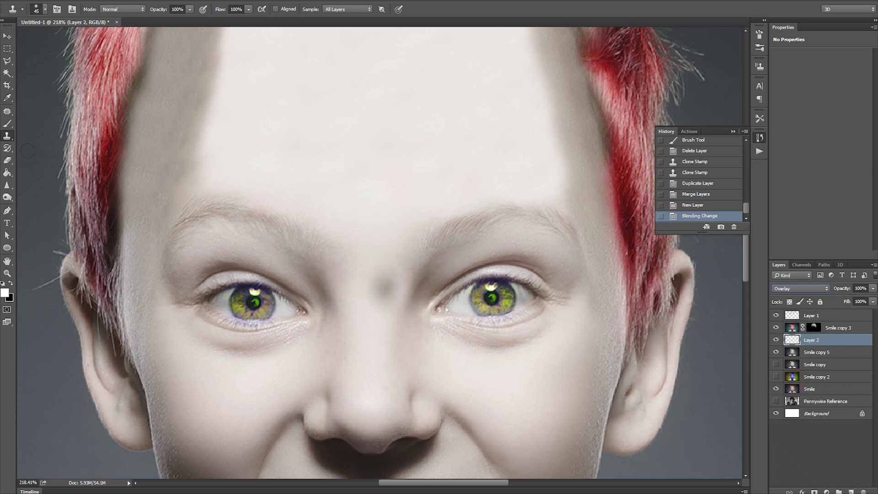
{"action": "left_click", "coordinate": [7, 124]}
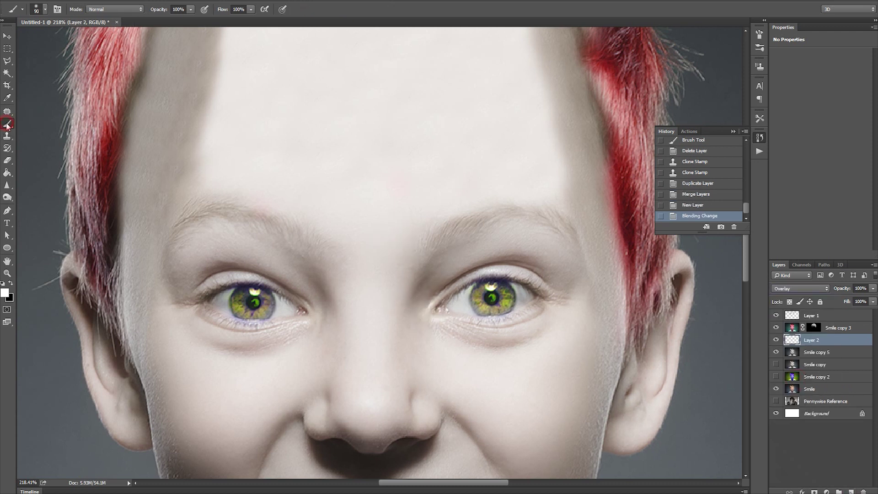
- Paint dark red along both lower eyelids on Layer 2
{"action": "key", "text": "d"}
{"action": "left_click", "coordinate": [5, 292]}
{"action": "left_click_drag", "start_coordinate": [621, 298], "coordinate": [622, 215]}
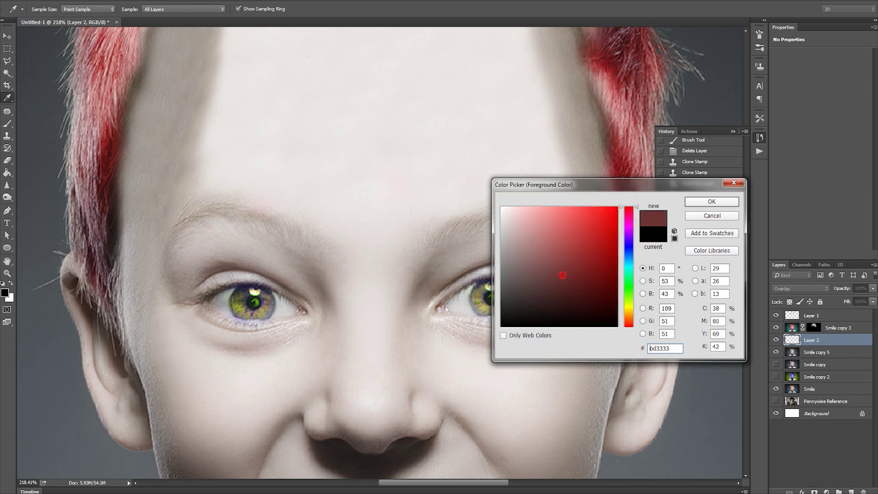
{"action": "left_click", "coordinate": [598, 279]}
{"action": "left_click", "coordinate": [711, 201]}
{"action": "scroll", "coordinate": [175, 240], "scroll_direction": "up", "scroll_amount": 2}
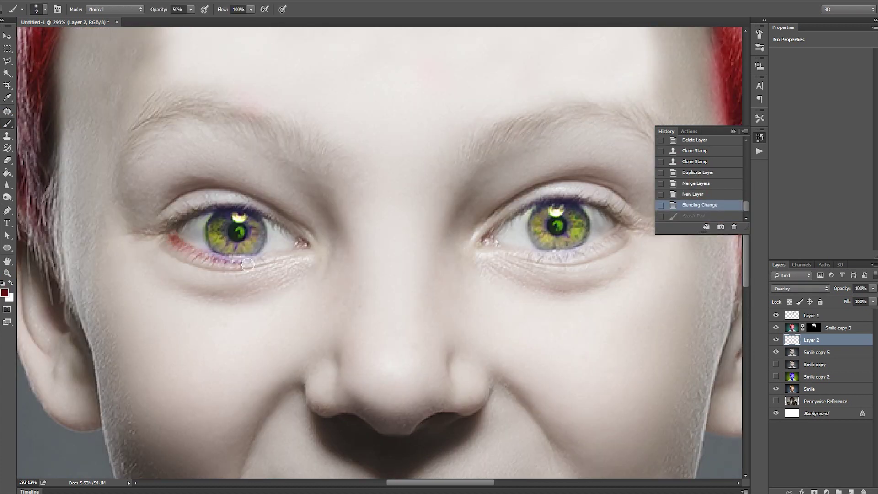
{"action": "left_click_drag", "start_coordinate": [175, 241], "coordinate": [306, 249]}
{"action": "mouse_move", "coordinate": [489, 242]}
{"action": "left_mouse_down"}
{"action": "mouse_move", "coordinate": [549, 258]}
{"action": "mouse_move", "coordinate": [618, 232]}
{"action": "left_mouse_up"}
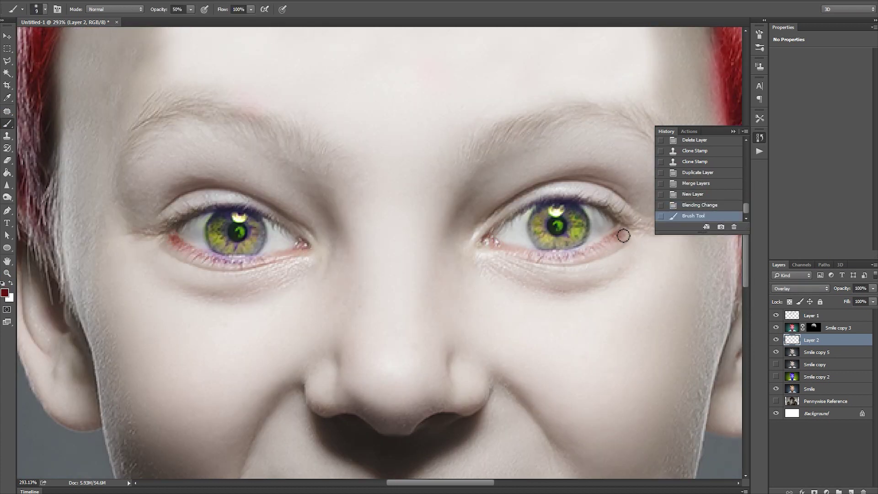
{"action": "scroll", "coordinate": [480, 328], "scroll_direction": "down", "scroll_amount": 4}
- Paint dark black lines along both lower eyelids at reduced brush opacity
{"action": "left_click", "coordinate": [190, 9]}
{"action": "left_click", "coordinate": [5, 293]}
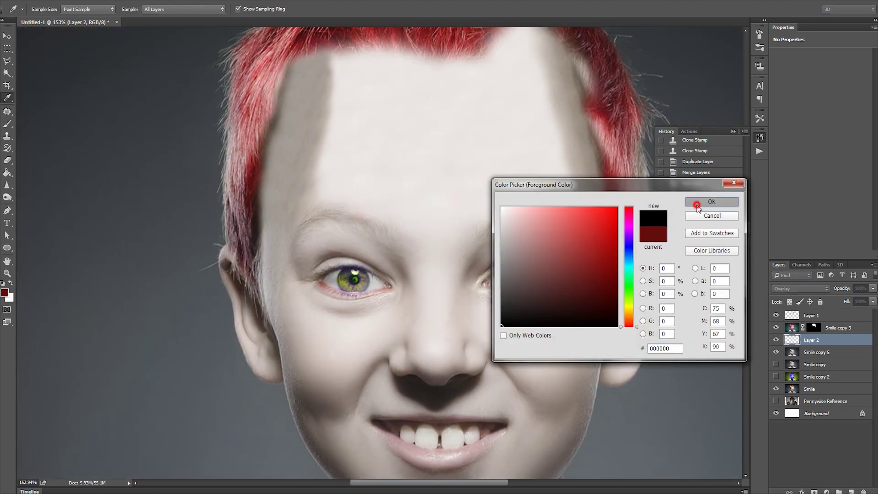
{"action": "left_click", "coordinate": [503, 388]}
{"action": "left_click", "coordinate": [715, 201]}
{"action": "scroll", "coordinate": [438, 262], "scroll_direction": "up", "scroll_amount": 5}
{"action": "mouse_move", "coordinate": [440, 258]}
{"action": "left_mouse_down"}
{"action": "mouse_move", "coordinate": [505, 273]}
{"action": "mouse_move", "coordinate": [631, 247]}
{"action": "mouse_move", "coordinate": [643, 228]}
{"action": "left_mouse_up"}
{"action": "left_click_drag", "start_coordinate": [337, 356], "coordinate": [119, 382]}
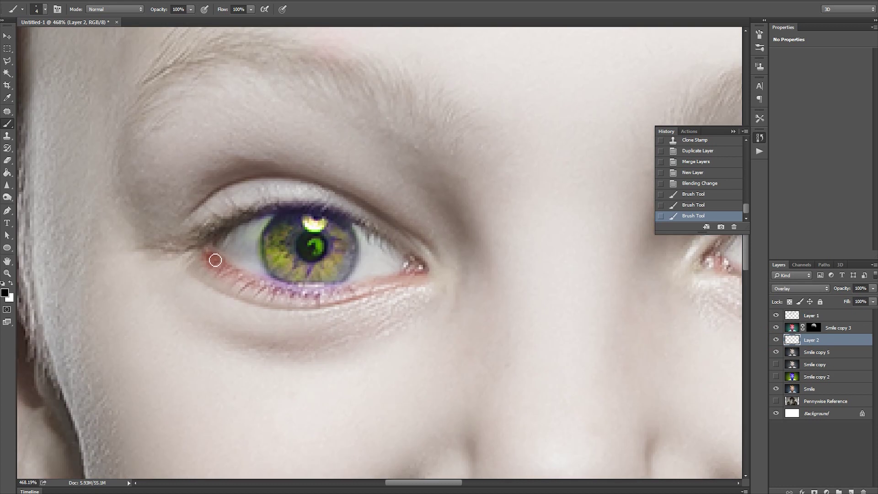
{"action": "mouse_move", "coordinate": [214, 261]}
{"action": "left_mouse_down"}
{"action": "mouse_move", "coordinate": [279, 294]}
{"action": "mouse_move", "coordinate": [338, 299]}
{"action": "mouse_move", "coordinate": [421, 276]}
{"action": "left_mouse_up"}
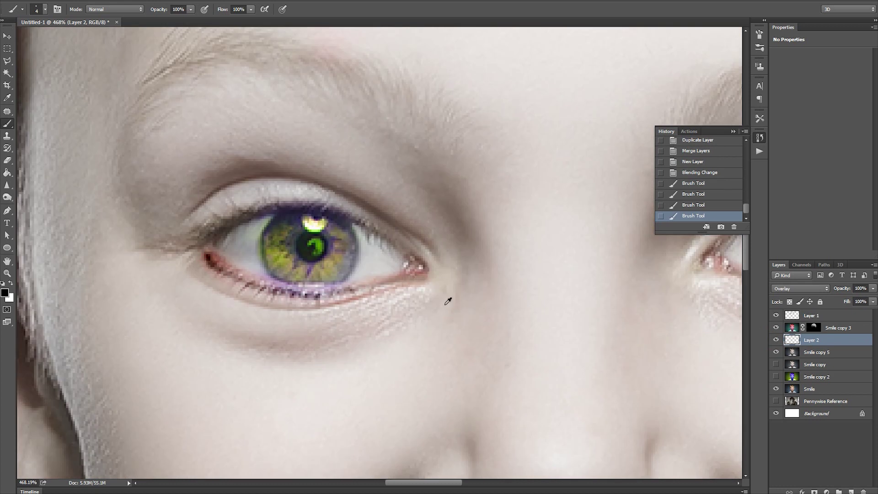
{"action": "scroll", "coordinate": [671, 300], "scroll_direction": "down", "scroll_amount": 6}
{"action": "scroll", "coordinate": [630, 300], "scroll_direction": "up", "scroll_amount": 3}
{"action": "scroll", "coordinate": [589, 304], "scroll_direction": "up", "scroll_amount": 2}
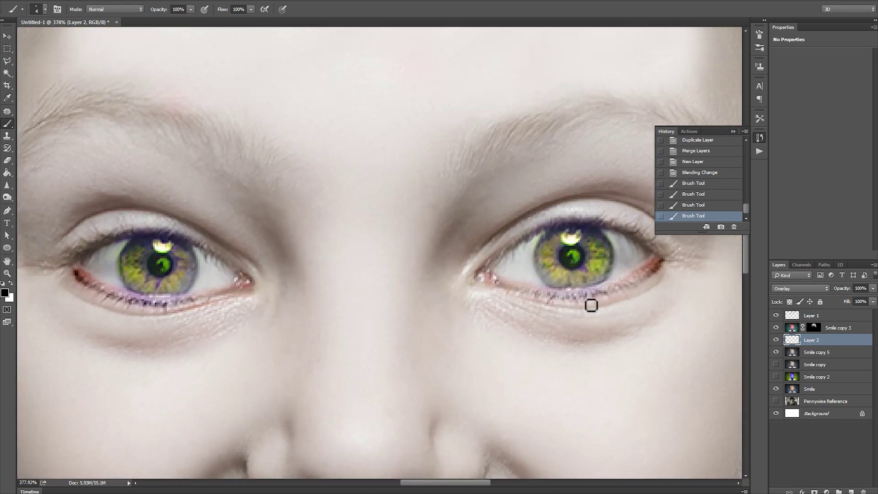
{"action": "scroll", "coordinate": [573, 295], "scroll_direction": "up", "scroll_amount": 2}
{"action": "scroll", "coordinate": [573, 294], "scroll_direction": "down", "scroll_amount": 4}
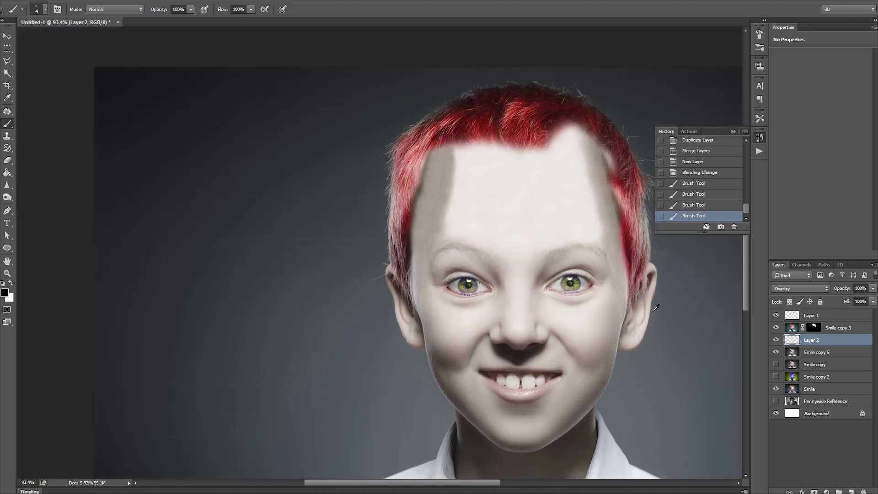
{"action": "scroll", "coordinate": [475, 256], "scroll_direction": "up", "scroll_amount": 4}
- Paint brown left and right eyebrows, thickening the right one
{"action": "mouse_move", "coordinate": [534, 288]}
{"action": "left_mouse_down"}
{"action": "mouse_move", "coordinate": [375, 283]}
{"action": "mouse_move", "coordinate": [389, 243]}
{"action": "left_mouse_up"}
{"action": "scroll", "coordinate": [618, 288], "scroll_direction": "down", "scroll_amount": 4}
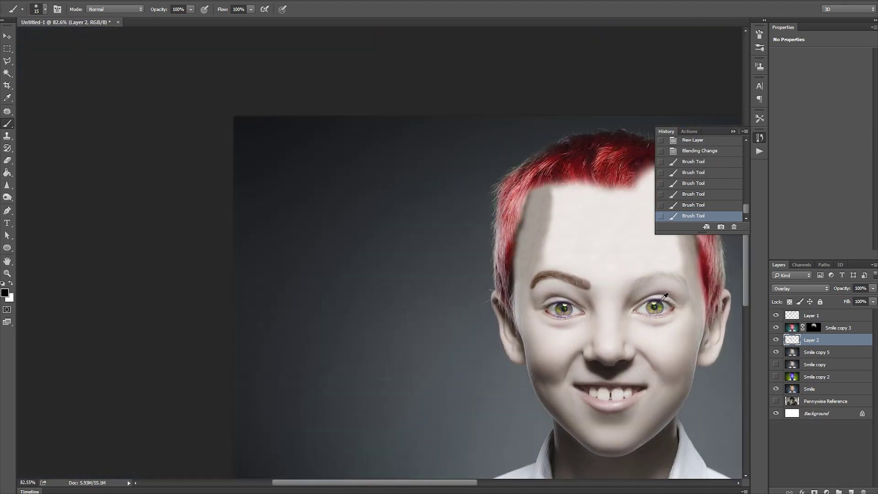
{"action": "scroll", "coordinate": [664, 297], "scroll_direction": "up", "scroll_amount": 4}
{"action": "key", "text": "bracketleft"}
{"action": "key", "text": "bracketleft"}
{"action": "key", "text": "bracketleft"}
{"action": "left_click_drag", "start_coordinate": [416, 279], "coordinate": [593, 279]}
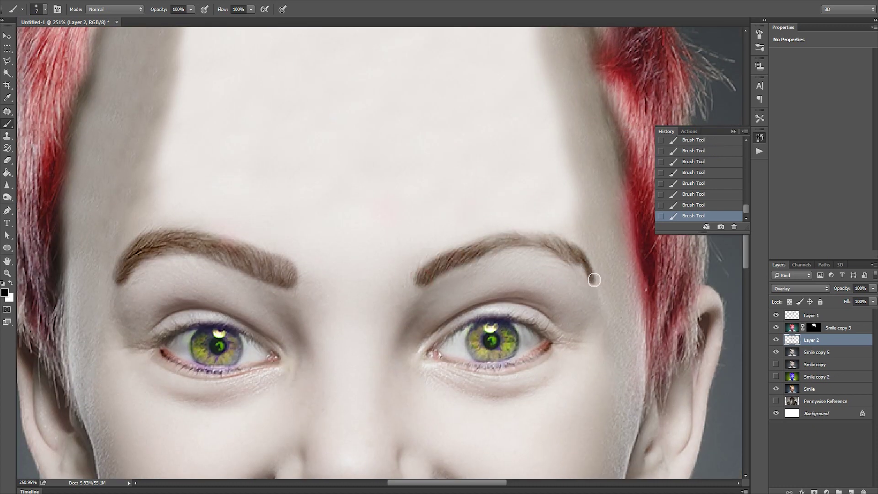
{"action": "key", "text": "bracketright"}
{"action": "key", "text": "bracketright"}
{"action": "key", "text": "bracketright"}
{"action": "left_click_drag", "start_coordinate": [576, 267], "coordinate": [492, 242]}
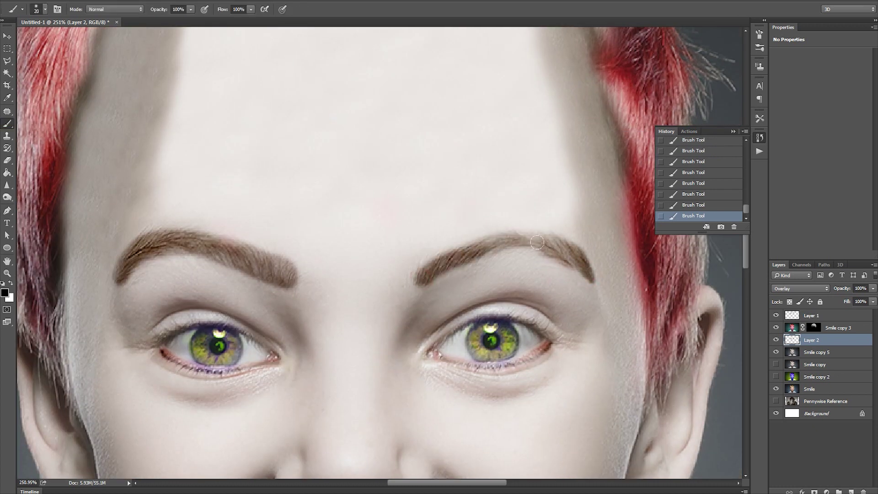
{"action": "scroll", "coordinate": [568, 252], "scroll_direction": "down", "scroll_amount": 4}
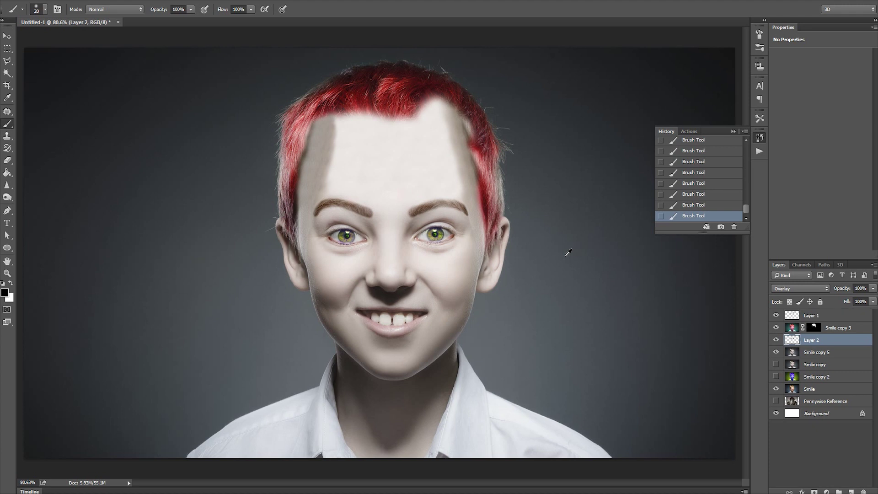
- Darken both iris rims and the left lower lid with a small brush at 25% opacity
{"action": "scroll", "coordinate": [417, 244], "scroll_direction": "up", "scroll_amount": 2}
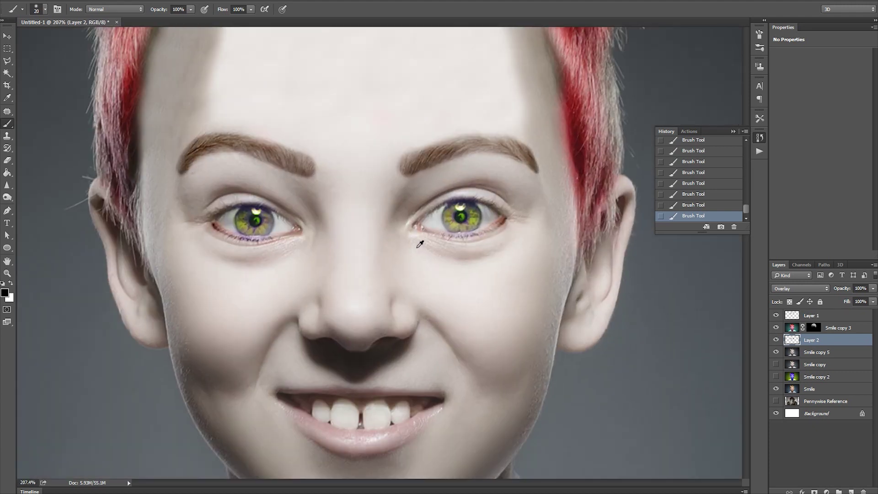
{"action": "scroll", "coordinate": [417, 244], "scroll_direction": "up", "scroll_amount": 3}
{"action": "key", "text": "bracketleft"}
{"action": "key", "text": "bracketleft"}
{"action": "key", "text": "bracketleft"}
{"action": "key", "text": "2"}
{"action": "key", "text": "5"}
{"action": "left_click_drag", "start_coordinate": [118, 195], "coordinate": [204, 199]}
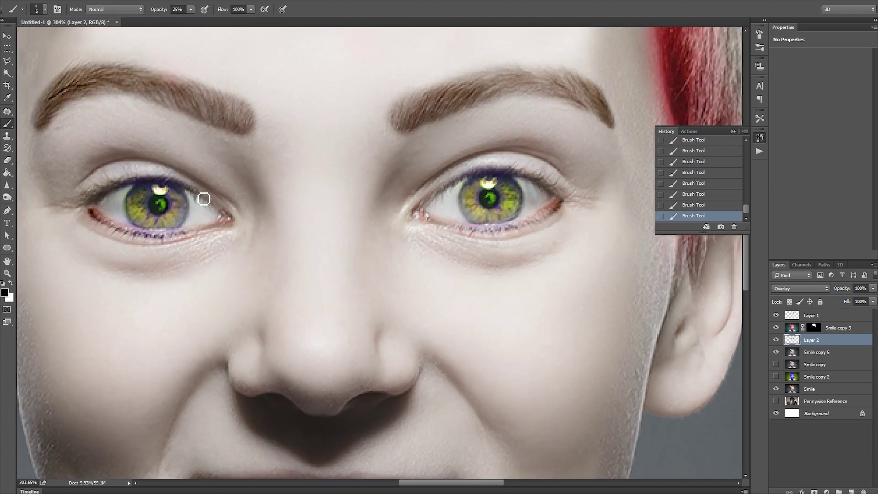
{"action": "left_click_drag", "start_coordinate": [470, 180], "coordinate": [565, 196]}
{"action": "scroll", "coordinate": [565, 196], "scroll_direction": "down", "scroll_amount": 5}
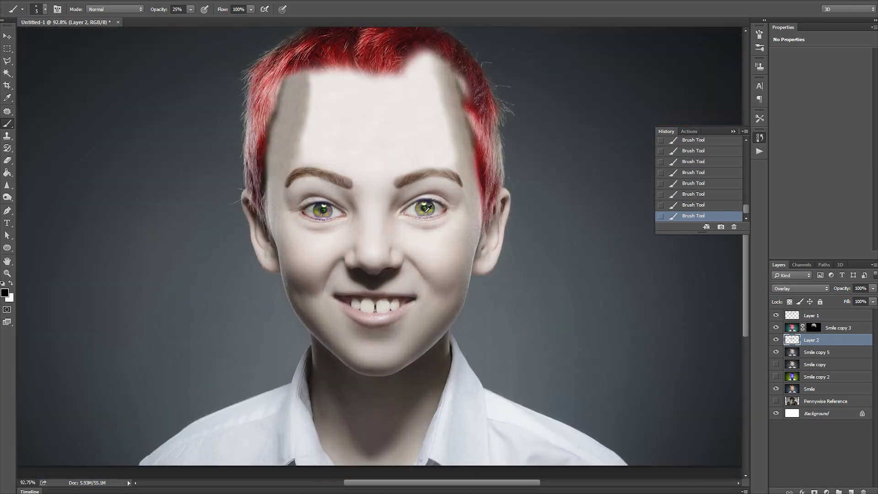
{"action": "scroll", "coordinate": [483, 229], "scroll_direction": "up", "scroll_amount": 5}
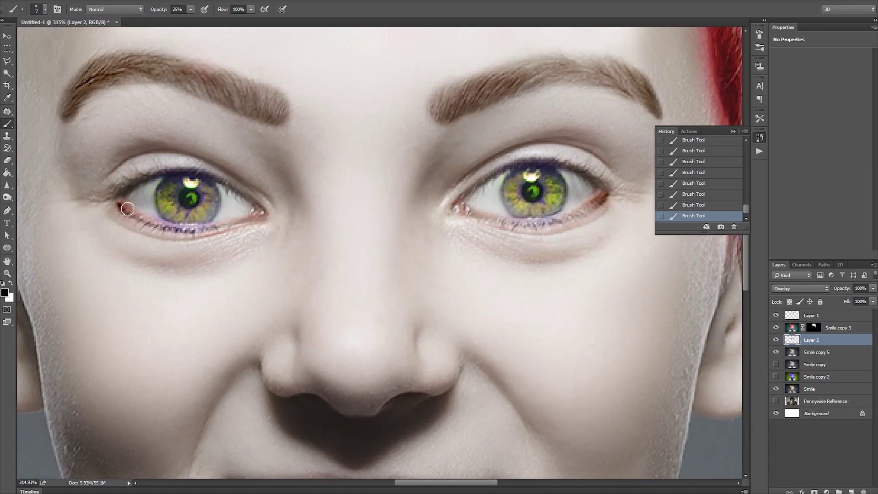
{"action": "left_click_drag", "start_coordinate": [257, 221], "coordinate": [124, 207]}
{"action": "scroll", "coordinate": [590, 279], "scroll_direction": "down", "scroll_amount": 5}
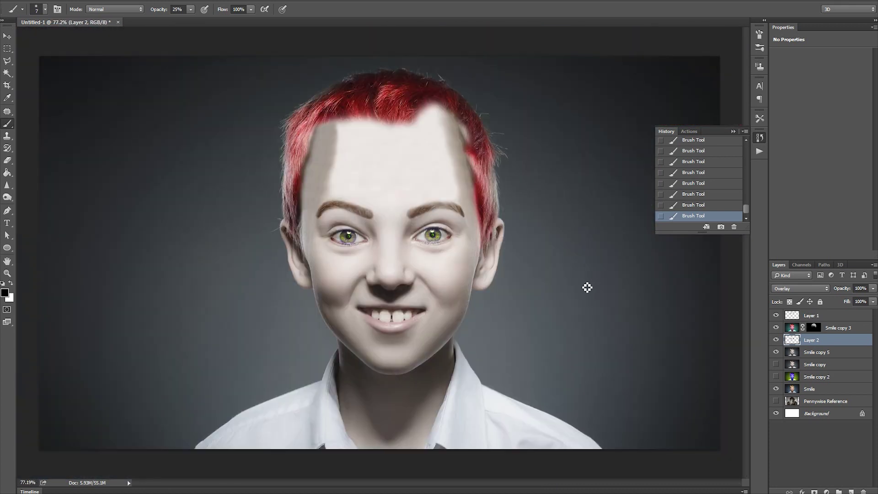
{"action": "scroll", "coordinate": [457, 297], "scroll_direction": "up", "scroll_amount": 3}
- Paint the upper and lower lips red
{"action": "left_click", "coordinate": [4, 292]}
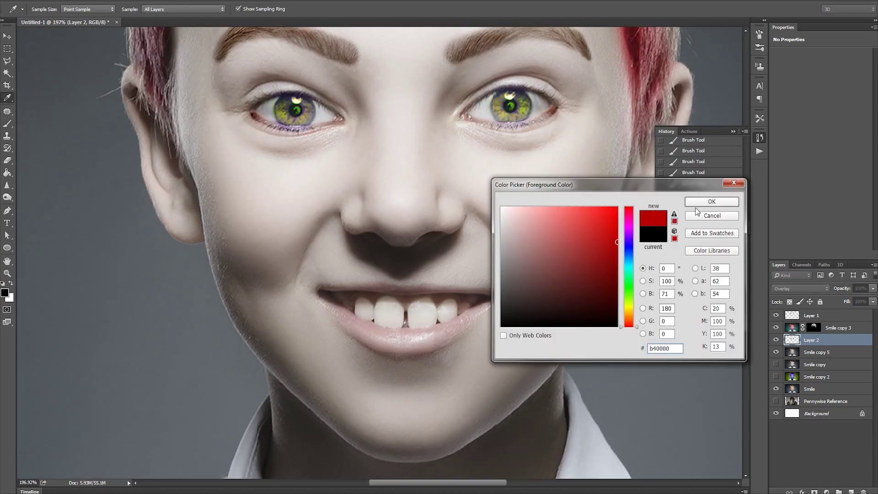
{"action": "left_click", "coordinate": [715, 202]}
{"action": "left_click_drag", "start_coordinate": [322, 288], "coordinate": [405, 294]}
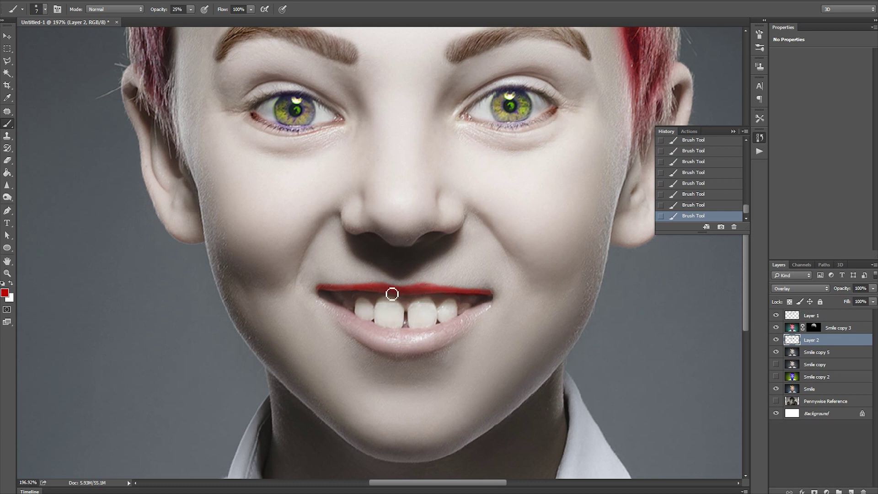
{"action": "key", "text": "bracketright"}
{"action": "key", "text": "bracketright"}
{"action": "mouse_move", "coordinate": [396, 336]}
{"action": "left_mouse_down"}
{"action": "mouse_move", "coordinate": [325, 308]}
{"action": "mouse_move", "coordinate": [482, 314]}
{"action": "mouse_move", "coordinate": [339, 319]}
{"action": "left_mouse_up"}
{"action": "mouse_move", "coordinate": [382, 349]}
{"action": "left_mouse_down"}
{"action": "mouse_move", "coordinate": [401, 337]}
{"action": "mouse_move", "coordinate": [440, 342]}
{"action": "left_mouse_up"}
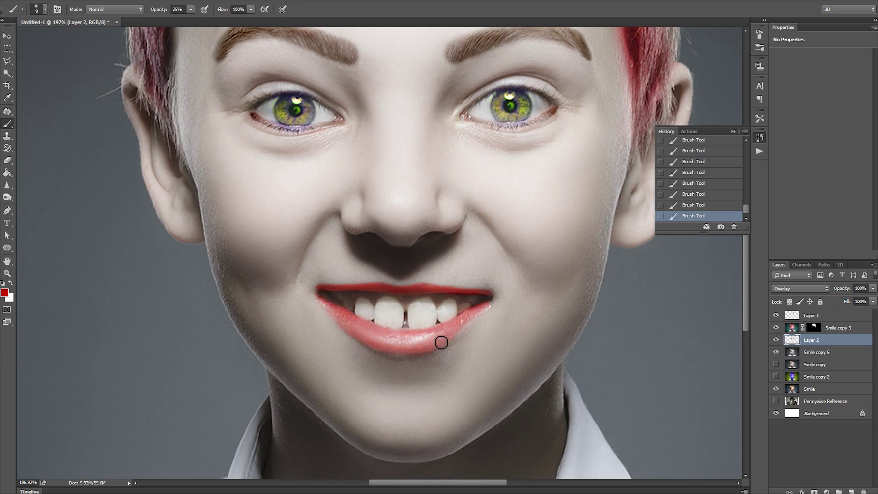
{"action": "key", "text": "ctrl+0"}
- Paint the teeth gold, compare Layer 2 on and off, and erase stray paint at 100% opacity
{"action": "left_click", "coordinate": [5, 293]}
{"action": "left_click", "coordinate": [720, 201]}
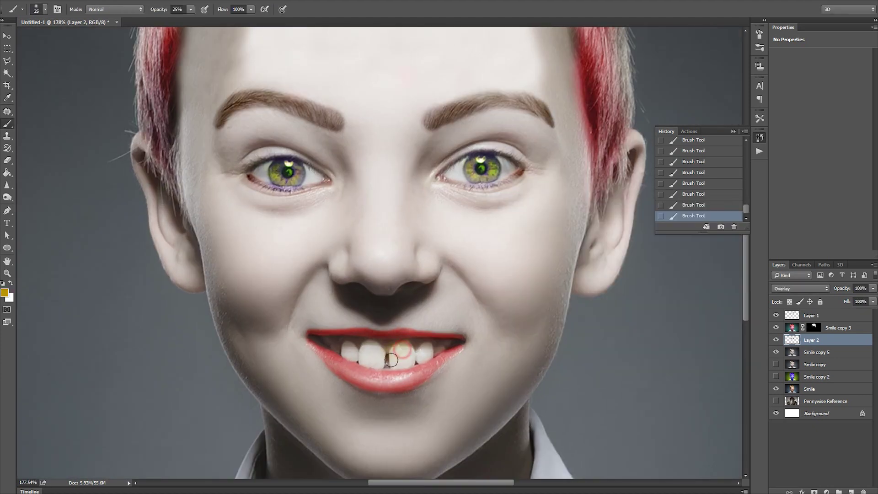
{"action": "key", "text": "ctrl+0"}
{"action": "key", "text": "ctrl+plus"}
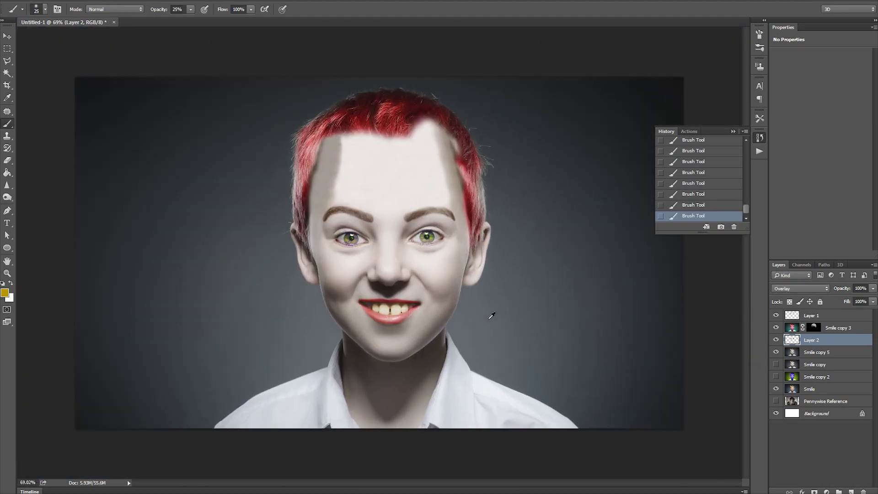
{"action": "left_click", "coordinate": [776, 340]}
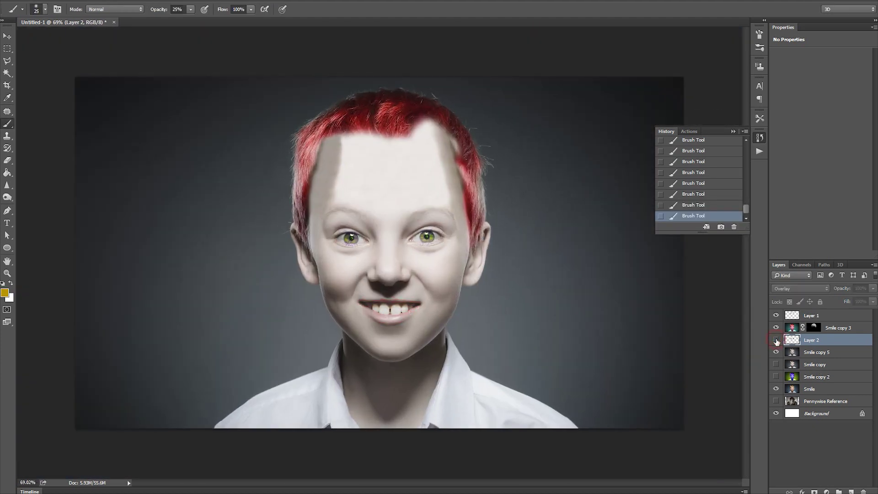
{"action": "left_click", "coordinate": [775, 340]}
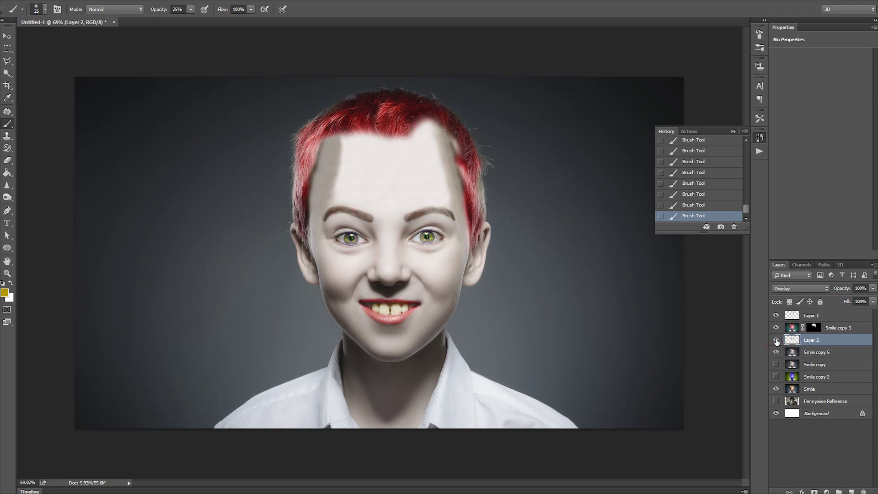
{"action": "scroll", "coordinate": [364, 191], "scroll_direction": "up", "scroll_amount": 5, "text": "alt"}
{"action": "scroll", "coordinate": [534, 316], "scroll_direction": "down", "scroll_amount": 6, "text": "alt"}
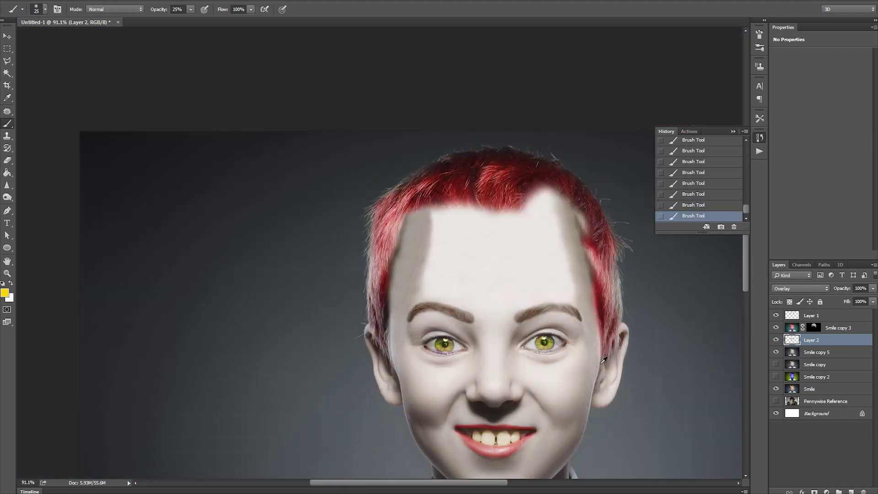
{"action": "key", "text": "e"}
{"action": "scroll", "coordinate": [438, 310], "scroll_direction": "up", "scroll_amount": 7, "text": "alt"}
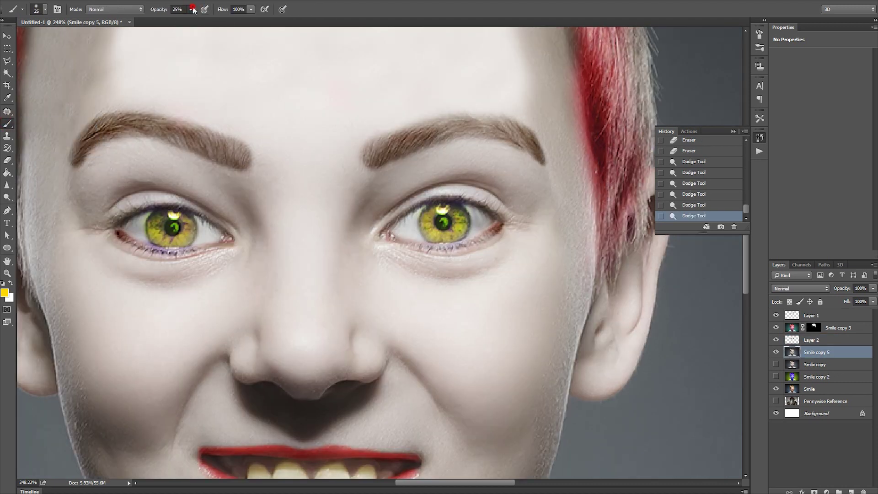
{"action": "left_click_drag", "start_coordinate": [193, 9], "coordinate": [457, 246]}
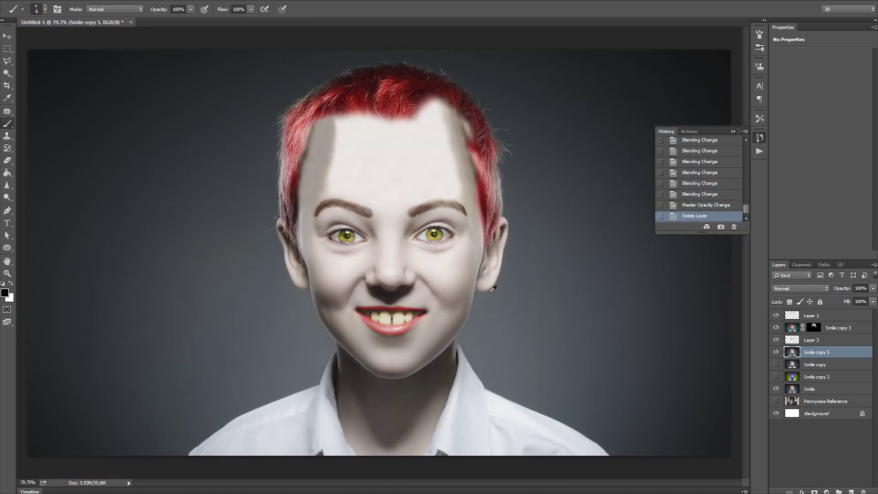
- Add an empty Layer 3 above Layer 2 and pick a dark red paint colour
{"action": "left_click", "coordinate": [811, 340]}
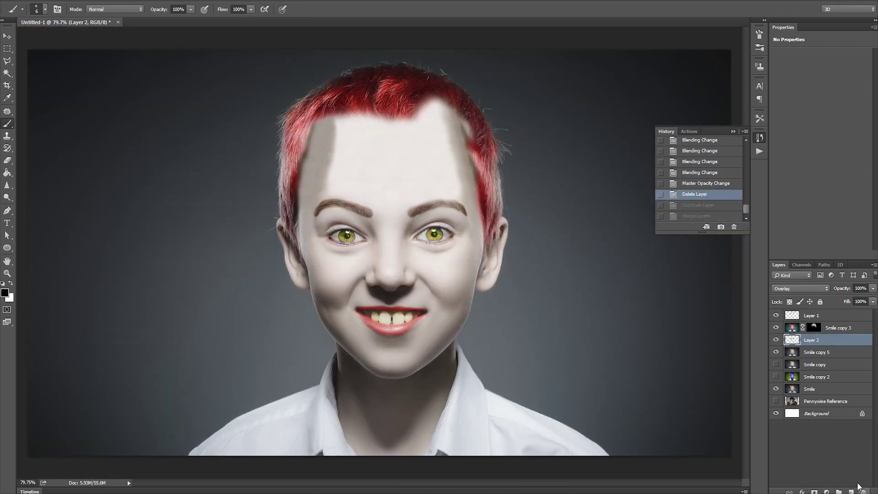
{"action": "left_click", "coordinate": [850, 492]}
{"action": "scroll", "coordinate": [386, 159], "scroll_direction": "up", "scroll_amount": 2}
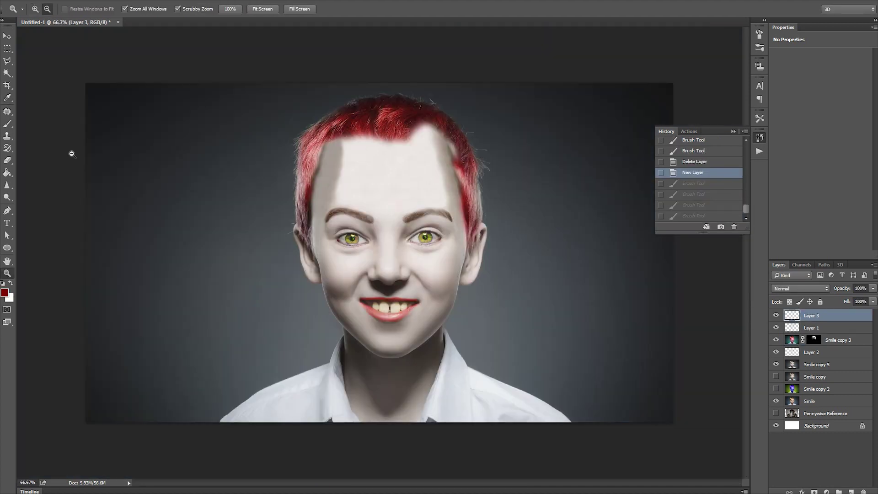
- Paint thin red stripes from above both eyes down to the mouth corners
{"action": "key", "text": "b"}
{"action": "right_click", "coordinate": [574, 265]}
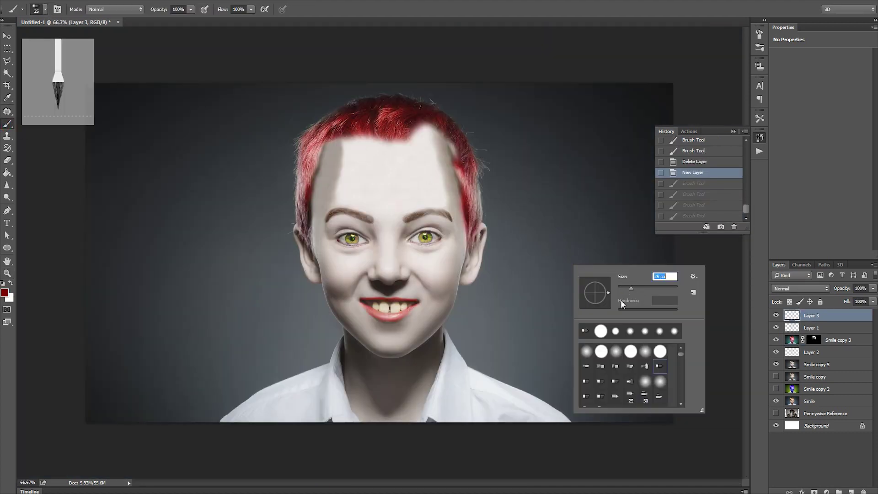
{"action": "key", "text": "Escape"}
{"action": "left_click_drag", "start_coordinate": [428, 192], "coordinate": [425, 234]}
{"action": "key", "text": "ctrl+z"}
{"action": "left_click_drag", "start_coordinate": [350, 197], "coordinate": [361, 301]}
{"action": "left_click_drag", "start_coordinate": [426, 236], "coordinate": [419, 303]}
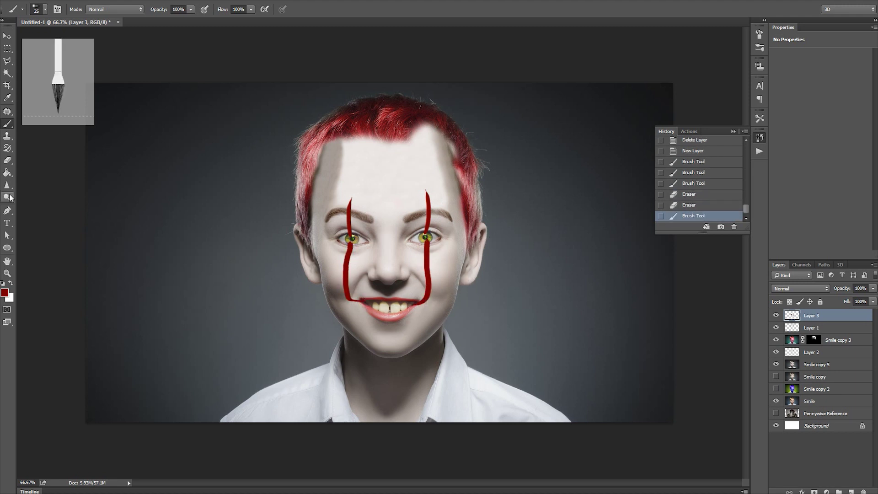
- Erase the red stripe over the iris and just below it
{"action": "key", "text": "z"}
{"action": "left_click_drag", "start_coordinate": [425, 238], "coordinate": [462, 238]}
{"action": "mouse_move", "coordinate": [365, 192]}
{"action": "left_mouse_down"}
{"action": "mouse_move", "coordinate": [361, 255]}
{"action": "mouse_move", "coordinate": [393, 249]}
{"action": "left_mouse_up"}
{"action": "scroll", "coordinate": [338, 201], "scroll_direction": "left", "scroll_amount": 10}
{"action": "left_click_drag", "start_coordinate": [334, 261], "coordinate": [359, 256]}
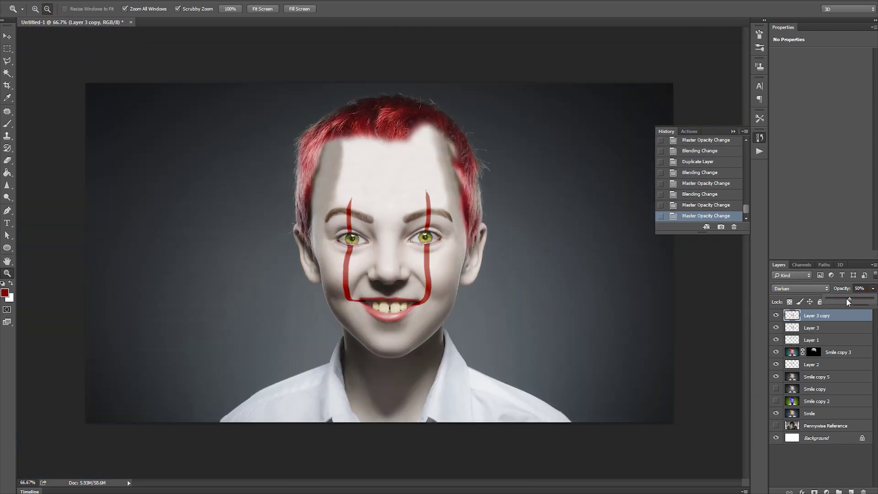
- Delete the extra stripe layer copy and duplicate the face layer
{"action": "right_click", "coordinate": [846, 315]}
{"action": "left_click", "coordinate": [758, 199]}
{"action": "key", "text": "ctrl+j"}
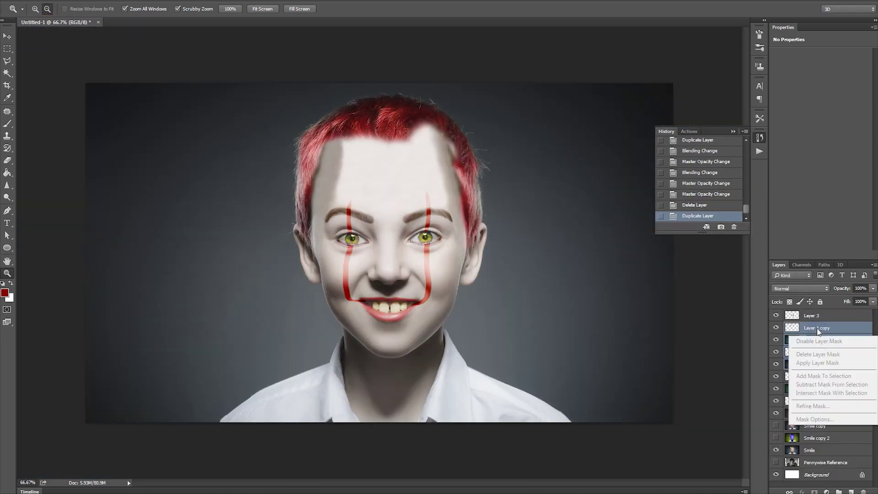
{"action": "key", "text": "ctrl+e"}
- In Liquify, warp beside the eyes with a size-90 brush, undo the lip warp, and apply
{"action": "left_click", "coordinate": [192, 64]}
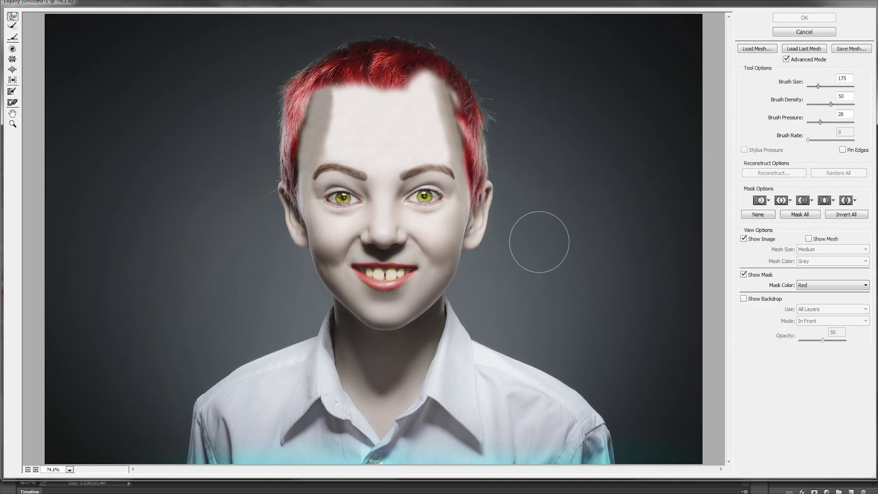
{"action": "left_click", "coordinate": [416, 169]}
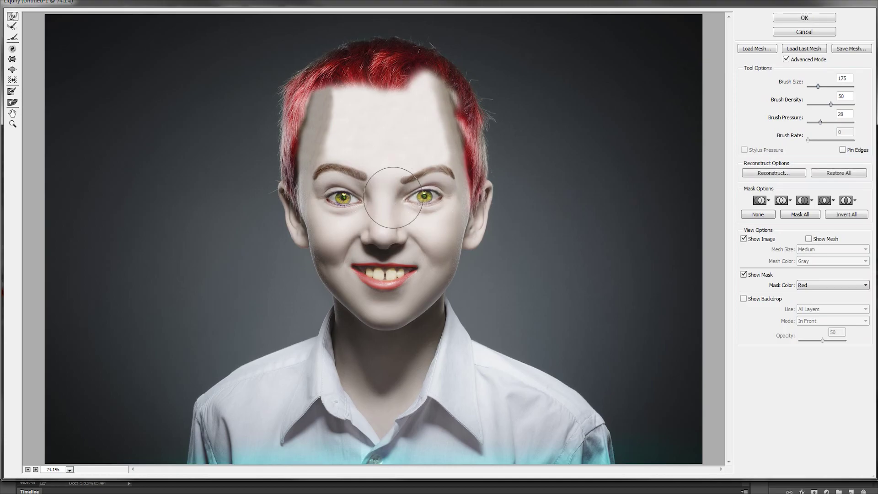
{"action": "key", "text": "bracketleft"}
{"action": "key", "text": "bracketleft"}
{"action": "key", "text": "bracketleft"}
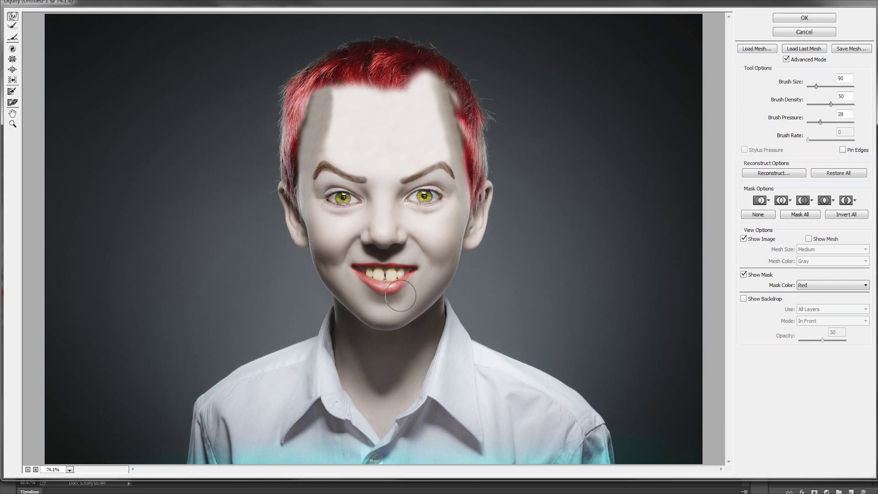
{"action": "left_click_drag", "start_coordinate": [386, 297], "coordinate": [383, 287]}
{"action": "key", "text": "ctrl+z"}
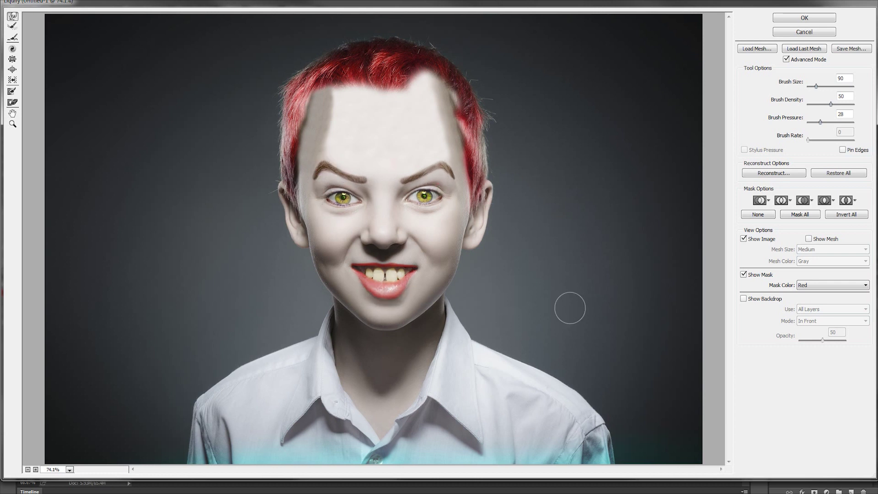
{"action": "key", "text": "s"}
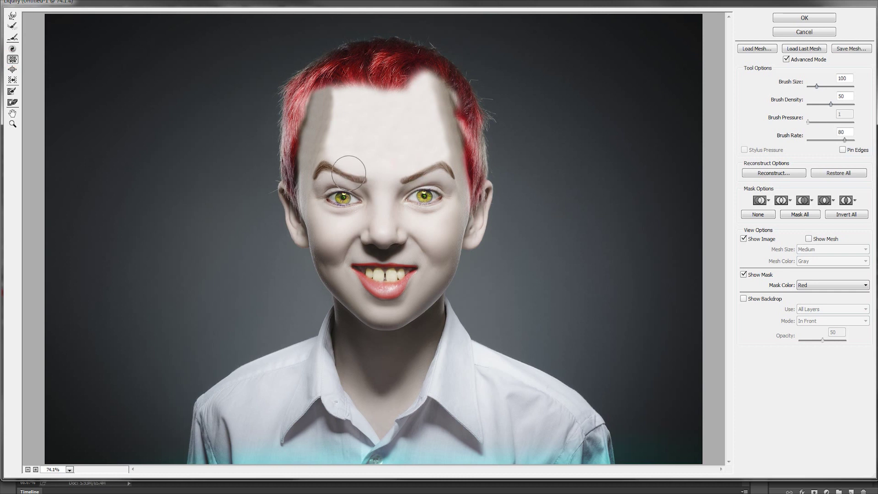
{"action": "key", "text": "b"}
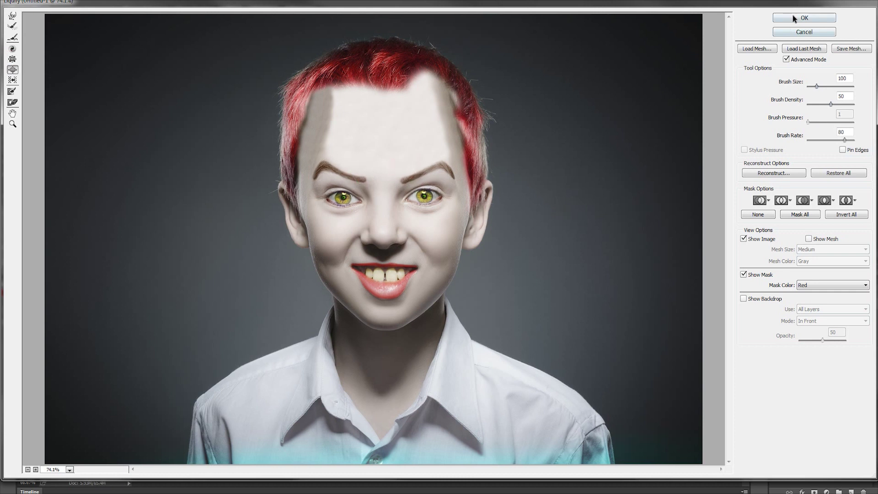
{"action": "left_click", "coordinate": [793, 18]}
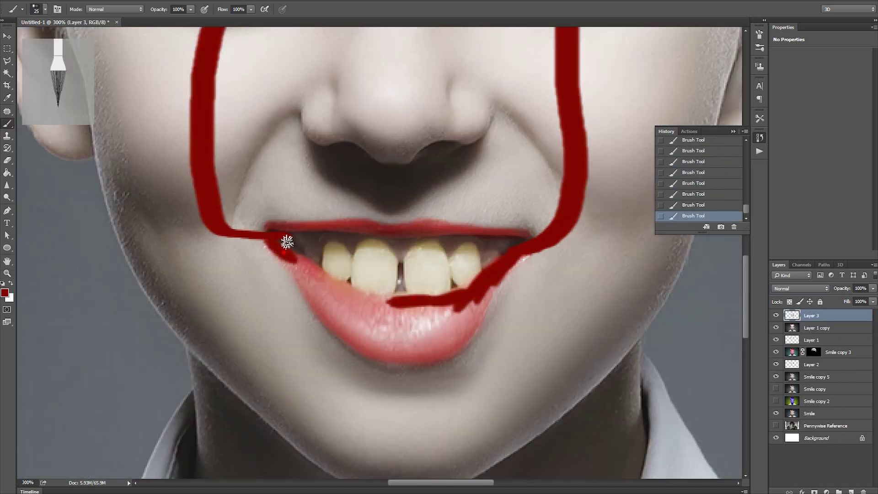
- Paint both lips and the right mouth corner red, then lower that layer's opacity
{"action": "left_click_drag", "start_coordinate": [286, 242], "coordinate": [389, 302]}
{"action": "left_click_drag", "start_coordinate": [275, 223], "coordinate": [539, 235]}
{"action": "mouse_move", "coordinate": [491, 285]}
{"action": "left_mouse_down"}
{"action": "mouse_move", "coordinate": [466, 327]}
{"action": "mouse_move", "coordinate": [337, 308]}
{"action": "mouse_move", "coordinate": [447, 337]}
{"action": "mouse_move", "coordinate": [398, 330]}
{"action": "mouse_move", "coordinate": [372, 310]}
{"action": "left_mouse_up"}
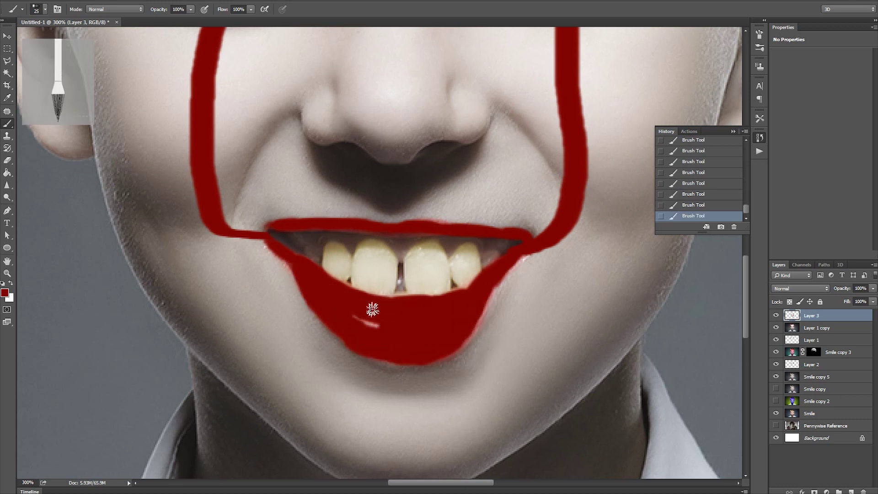
{"action": "key", "text": "ctrl+0"}
{"action": "left_click", "coordinate": [873, 288]}
{"action": "left_click_drag", "start_coordinate": [870, 300], "coordinate": [844, 301]}
- Duplicate the red paint layer and erase part of the stripe on the cheek
{"action": "key", "text": "ctrl+j"}
{"action": "key", "text": "e"}
{"action": "left_click_drag", "start_coordinate": [393, 333], "coordinate": [366, 315]}
{"action": "left_click_drag", "start_coordinate": [374, 320], "coordinate": [420, 280]}
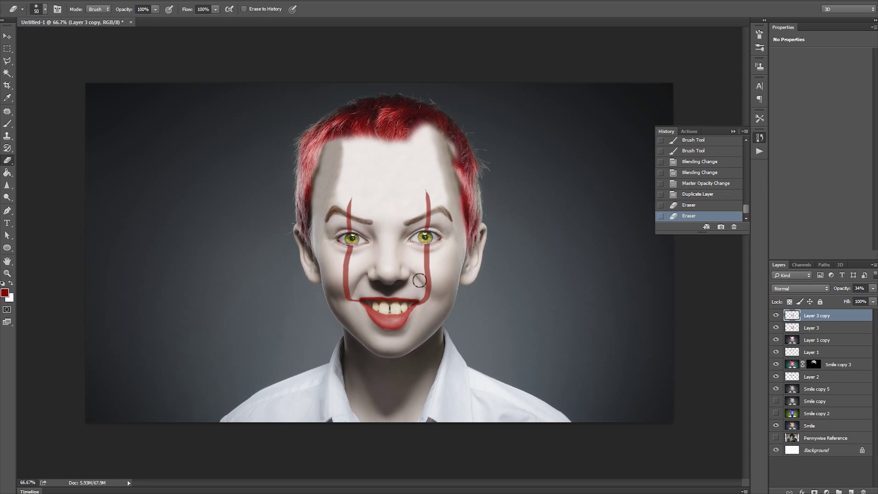
- Duplicate the stripe copy again, set it to Darken at 24% opacity
{"action": "key", "text": "ctrl+j"}
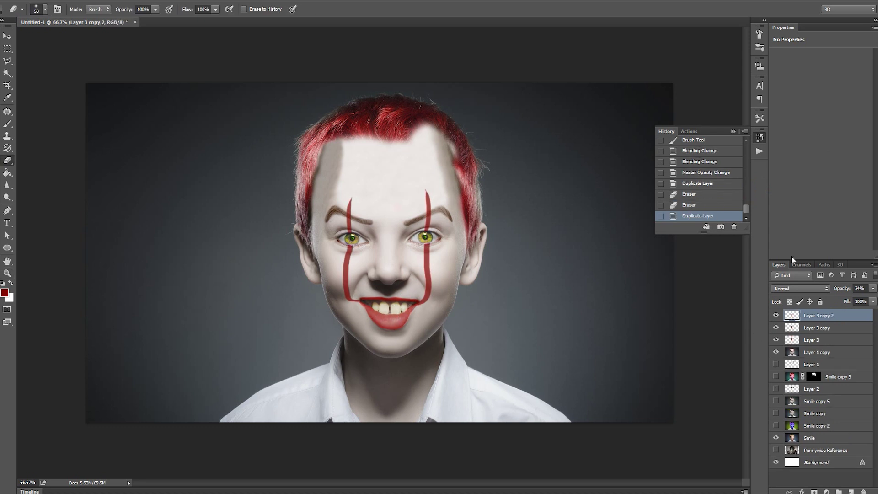
{"action": "left_click", "coordinate": [795, 288]}
{"action": "left_click", "coordinate": [792, 288]}
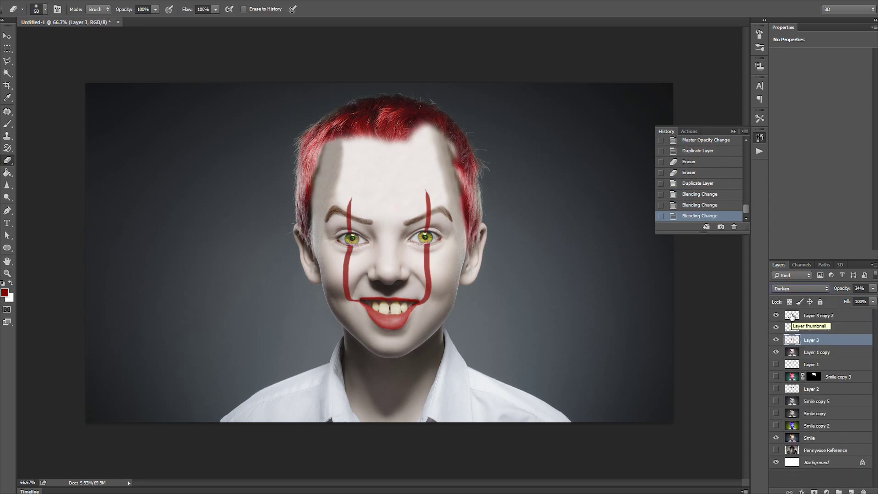
{"action": "left_click", "coordinate": [818, 315]}
{"action": "left_click", "coordinate": [872, 287]}
{"action": "left_click_drag", "start_coordinate": [844, 300], "coordinate": [838, 298]}
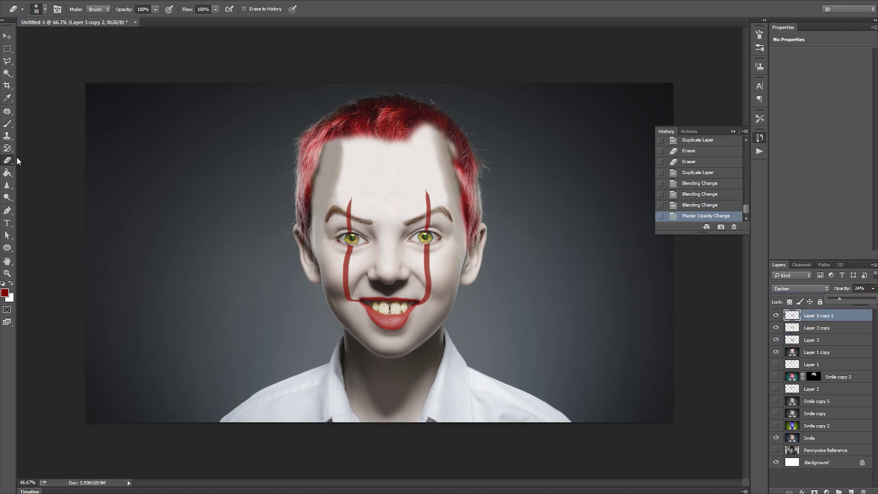
{"action": "key", "text": "v"}
{"action": "key", "text": "ctrl+plus"}
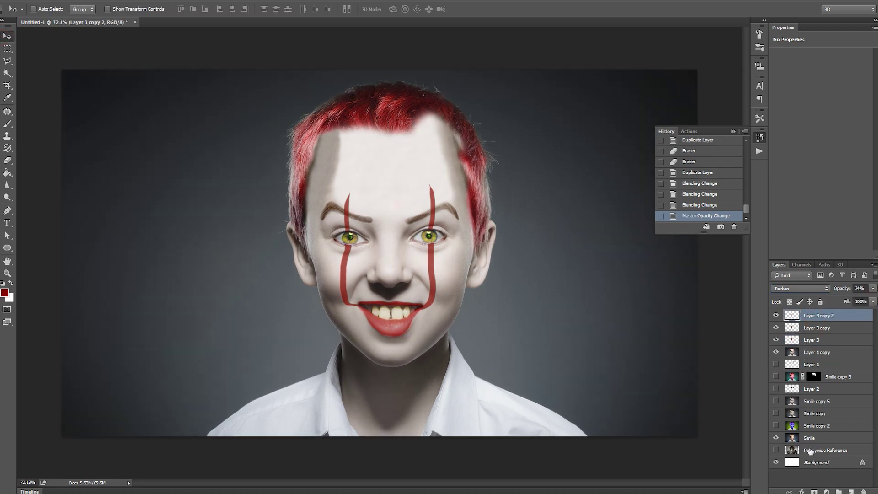
- Duplicate the Pennywise Reference layer, move it to the top, show it, and add a mask
{"action": "left_click", "coordinate": [809, 451]}
{"action": "right_click", "coordinate": [810, 451]}
{"action": "left_click", "coordinate": [805, 140]}
{"action": "key", "text": "Return"}
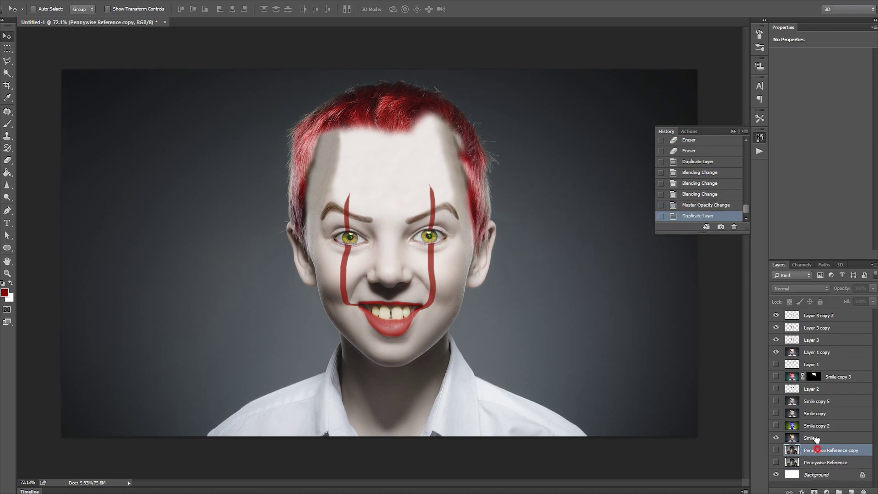
{"action": "left_click_drag", "start_coordinate": [817, 450], "coordinate": [817, 315]}
{"action": "left_click", "coordinate": [776, 315]}
{"action": "left_click", "coordinate": [814, 491]}
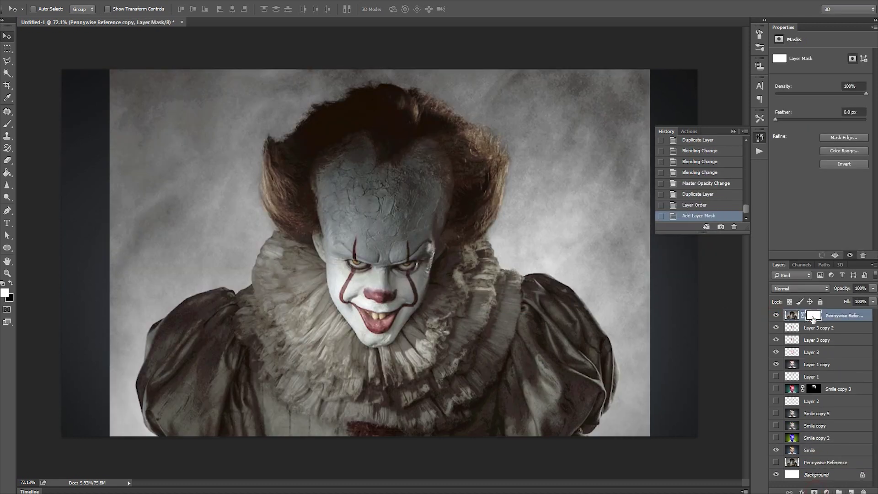
- Paint black on the mask to hide the reference background around the clown
{"action": "left_click", "coordinate": [6, 123]}
{"action": "left_click", "coordinate": [45, 9]}
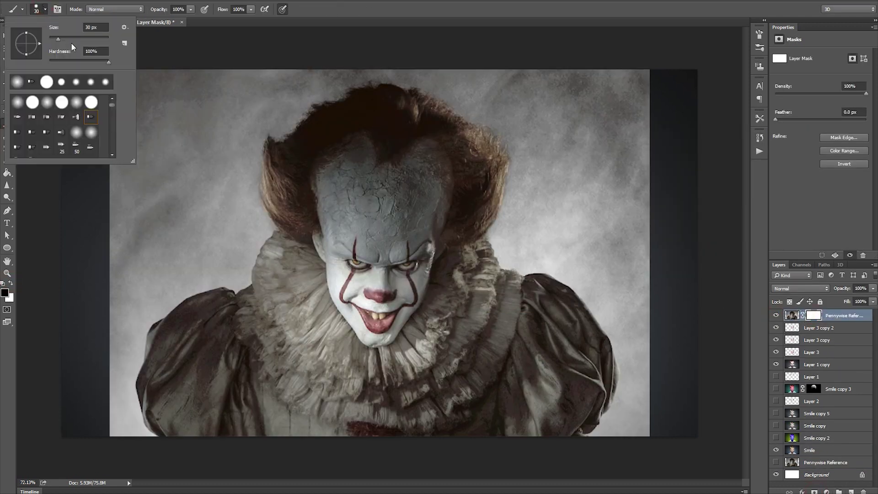
{"action": "left_click", "coordinate": [228, 121]}
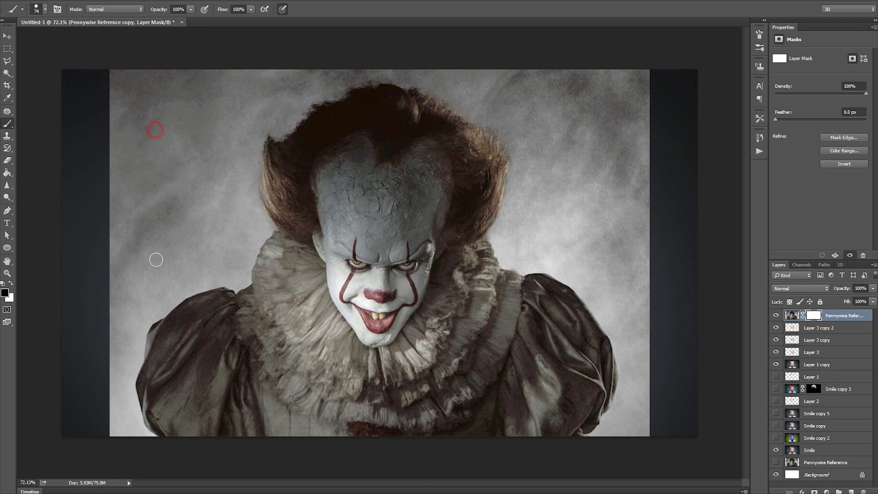
{"action": "mouse_move", "coordinate": [268, 105]}
{"action": "left_mouse_down"}
{"action": "mouse_move", "coordinate": [173, 135]}
{"action": "mouse_move", "coordinate": [618, 402]}
{"action": "mouse_move", "coordinate": [554, 114]}
{"action": "mouse_move", "coordinate": [398, 403]}
{"action": "mouse_move", "coordinate": [238, 192]}
{"action": "mouse_move", "coordinate": [379, 260]}
{"action": "mouse_move", "coordinate": [531, 113]}
{"action": "left_mouse_up"}
- Scale the reference copy up and position the clown over the boy's head
{"action": "key", "text": "v"}
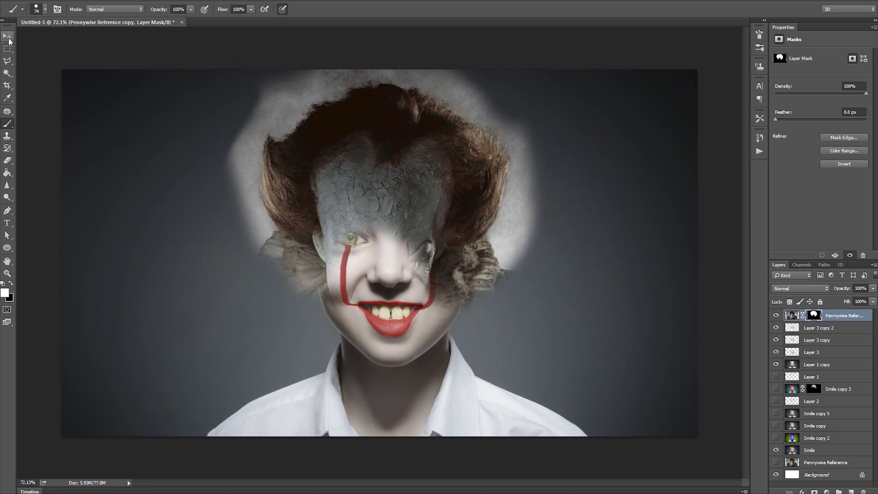
{"action": "key", "text": "ctrl+2"}
{"action": "key", "text": "ctrl+t"}
{"action": "left_click_drag", "start_coordinate": [649, 67], "coordinate": [713, 28]}
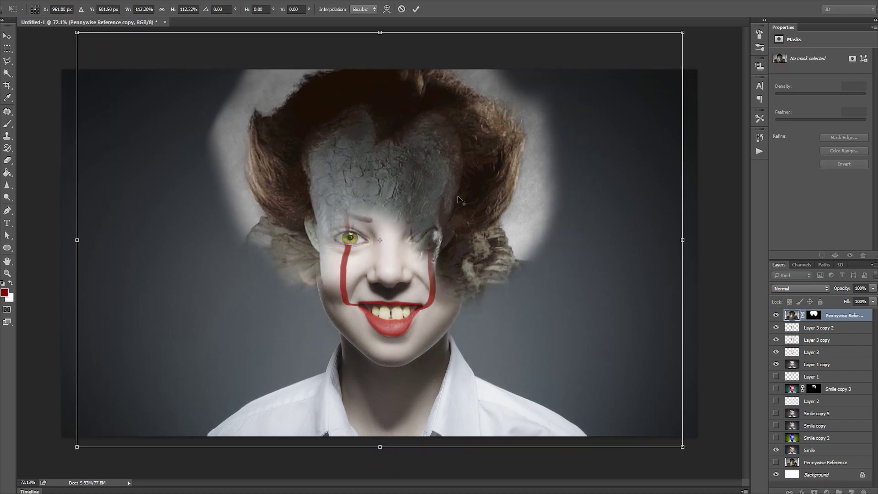
{"action": "scroll", "coordinate": [379, 251], "scroll_direction": "down", "scroll_amount": 3}
{"action": "mouse_move", "coordinate": [444, 212]}
{"action": "left_mouse_down"}
{"action": "mouse_move", "coordinate": [415, 193]}
{"action": "mouse_move", "coordinate": [421, 188]}
{"action": "left_mouse_up"}
{"action": "key", "text": "Return"}
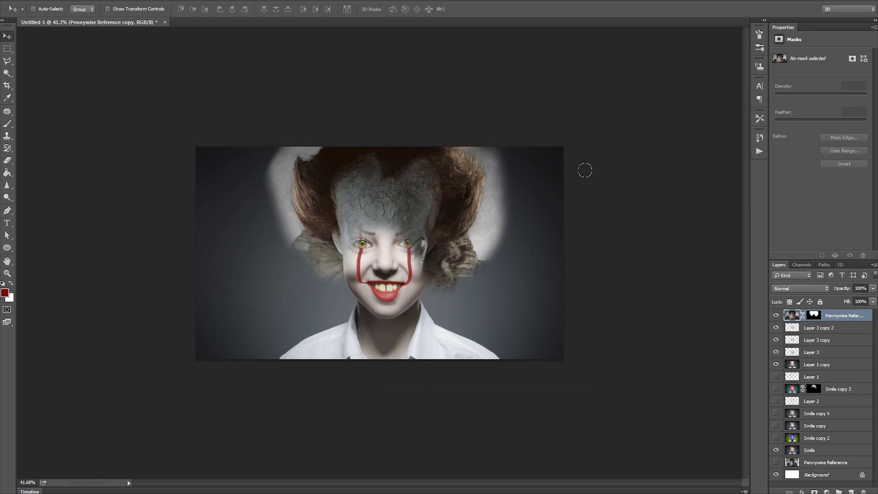
- Make the clown overlay semi-transparent, align it with the boy's face, then restore full opacity
{"action": "left_click", "coordinate": [873, 288]}
{"action": "left_click_drag", "start_coordinate": [872, 298], "coordinate": [853, 298]}
{"action": "left_click_drag", "start_coordinate": [409, 208], "coordinate": [397, 214]}
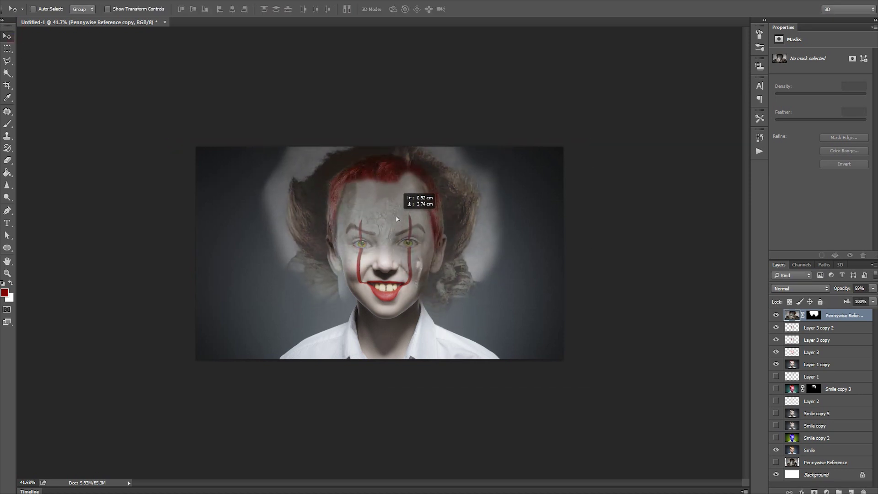
{"action": "key", "text": "0"}
- Mask out the clown's face and forehead hair so the boy's face shows through
{"action": "key", "text": "b"}
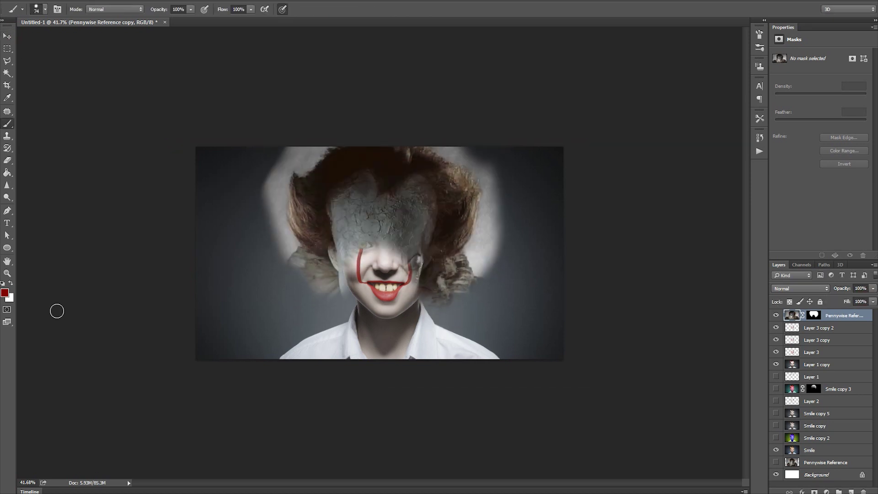
{"action": "left_click", "coordinate": [813, 315]}
{"action": "left_click_drag", "start_coordinate": [411, 203], "coordinate": [391, 274]}
{"action": "left_click_drag", "start_coordinate": [439, 288], "coordinate": [480, 155]}
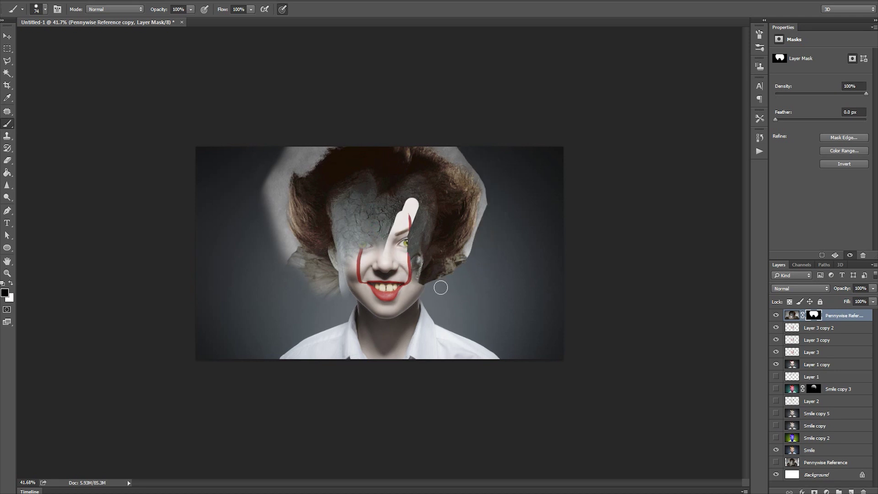
{"action": "mouse_move", "coordinate": [329, 284]}
{"action": "left_mouse_down"}
{"action": "mouse_move", "coordinate": [289, 155]}
{"action": "mouse_move", "coordinate": [379, 229]}
{"action": "mouse_move", "coordinate": [361, 201]}
{"action": "mouse_move", "coordinate": [411, 251]}
{"action": "left_mouse_up"}
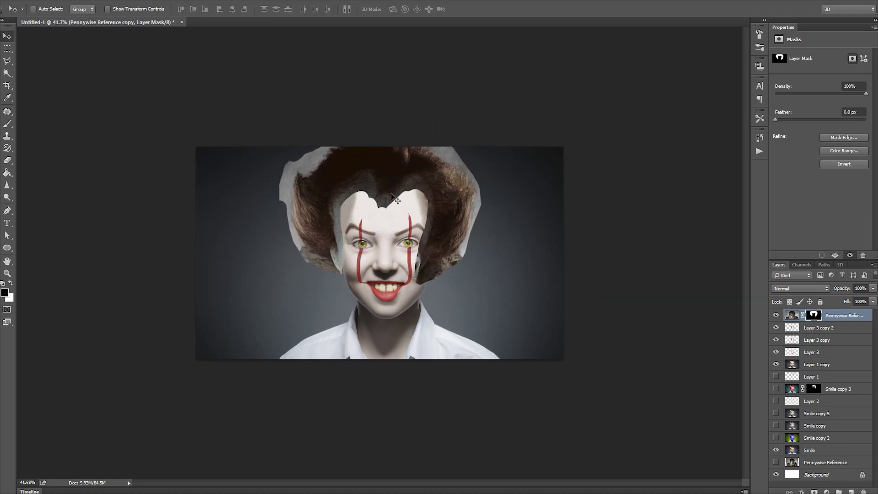
{"action": "key", "text": "ctrl+0"}
{"action": "left_click", "coordinate": [7, 123]}
{"action": "mouse_move", "coordinate": [293, 178]}
{"action": "left_mouse_down"}
{"action": "mouse_move", "coordinate": [362, 98]}
{"action": "mouse_move", "coordinate": [421, 123]}
{"action": "mouse_move", "coordinate": [476, 238]}
{"action": "mouse_move", "coordinate": [525, 274]}
{"action": "mouse_move", "coordinate": [461, 206]}
{"action": "mouse_move", "coordinate": [432, 139]}
{"action": "left_mouse_up"}
{"action": "key", "text": "ctrl+minus"}
- Narrow the hair overlay with a free transform
{"action": "key", "text": "ctrl+t"}
{"action": "left_click_drag", "start_coordinate": [178, 280], "coordinate": [178, 280]}
{"action": "key", "text": "Return"}
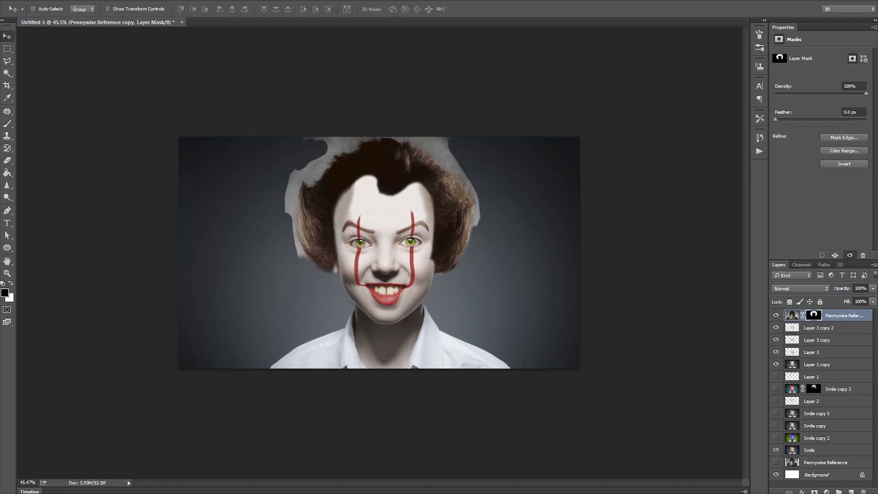
{"action": "key", "text": "b"}
{"action": "scroll", "coordinate": [333, 260], "scroll_direction": "up", "scroll_amount": 3}
- Fade the hair overlay and paint hair back over the top edge of the forehead
{"action": "left_click", "coordinate": [45, 9]}
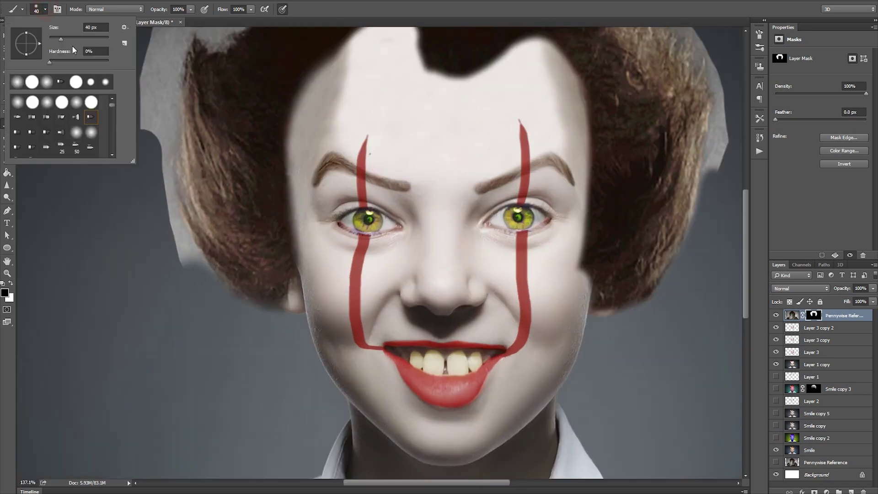
{"action": "key", "text": "Return"}
{"action": "left_click_drag", "start_coordinate": [873, 288], "coordinate": [859, 299]}
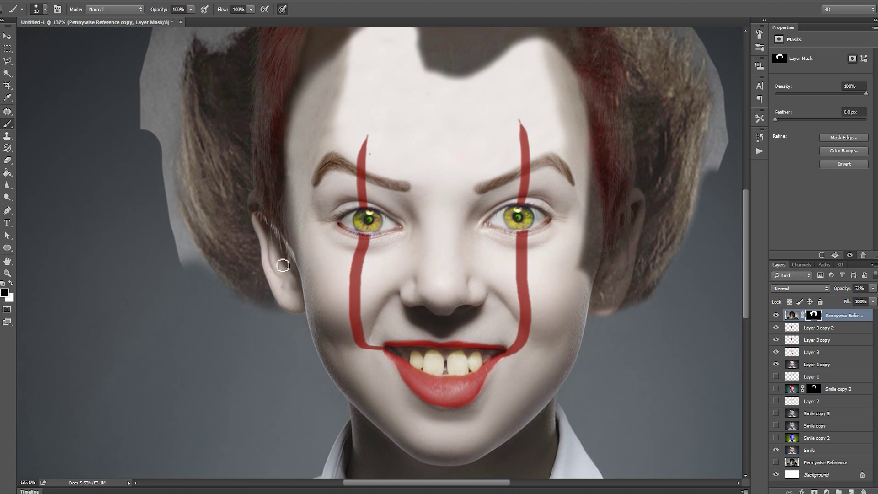
{"action": "scroll", "coordinate": [317, 249], "scroll_direction": "down", "scroll_amount": 3}
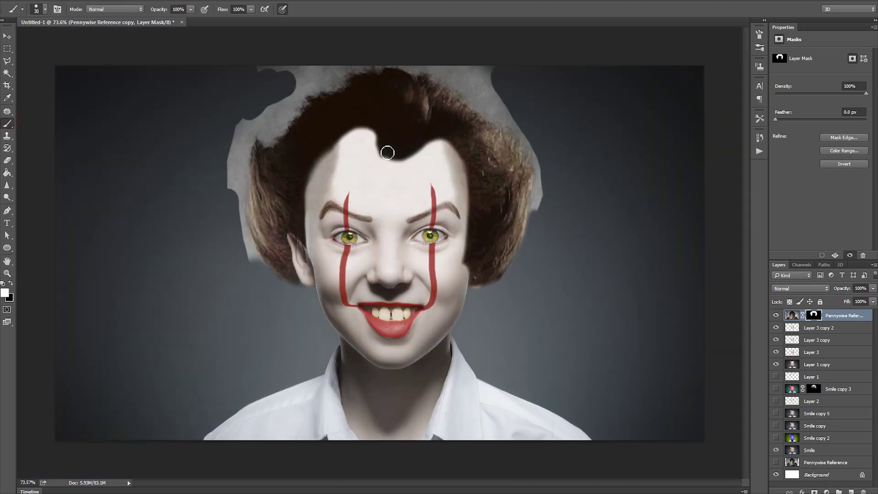
{"action": "left_click_drag", "start_coordinate": [387, 153], "coordinate": [467, 228]}
{"action": "key", "text": "]"}
{"action": "key", "text": "]"}
{"action": "mouse_move", "coordinate": [434, 173]}
{"action": "left_mouse_down"}
{"action": "mouse_move", "coordinate": [453, 183]}
{"action": "mouse_move", "coordinate": [369, 170]}
{"action": "mouse_move", "coordinate": [304, 192]}
{"action": "mouse_move", "coordinate": [311, 224]}
{"action": "left_mouse_up"}
- Paint grey on the mask to partly fade the hair over the forehead and right cheek
{"action": "key", "text": "ctrl+plus"}
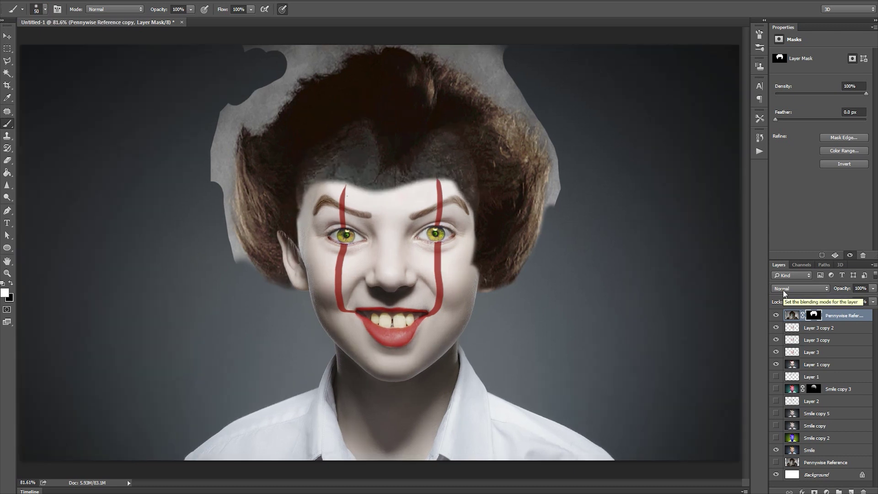
{"action": "left_click", "coordinate": [5, 293]}
{"action": "left_click", "coordinate": [709, 200]}
{"action": "mouse_move", "coordinate": [323, 149]}
{"action": "left_mouse_down"}
{"action": "mouse_move", "coordinate": [457, 160]}
{"action": "mouse_move", "coordinate": [392, 234]}
{"action": "mouse_move", "coordinate": [320, 215]}
{"action": "mouse_move", "coordinate": [457, 173]}
{"action": "mouse_move", "coordinate": [308, 166]}
{"action": "left_mouse_up"}
{"action": "key", "text": "ctrl+minus"}
{"action": "key", "text": "ctrl+minus"}
{"action": "key", "text": "ctrl+minus"}
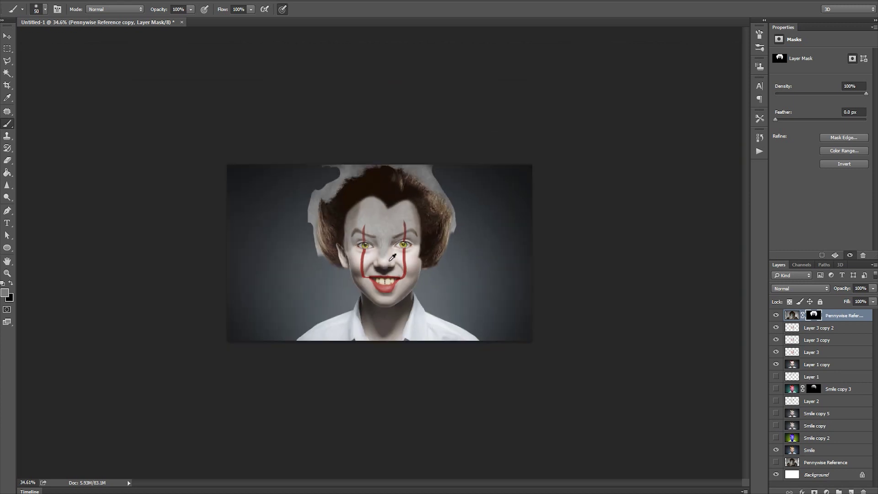
{"action": "scroll", "coordinate": [392, 257], "scroll_direction": "up", "scroll_amount": 5}
{"action": "scroll", "coordinate": [393, 258], "scroll_direction": "down", "scroll_amount": 2}
{"action": "scroll", "coordinate": [392, 257], "scroll_direction": "down", "scroll_amount": 1}
{"action": "mouse_move", "coordinate": [455, 267]}
{"action": "left_mouse_down"}
{"action": "mouse_move", "coordinate": [446, 232]}
{"action": "mouse_move", "coordinate": [335, 246]}
{"action": "mouse_move", "coordinate": [442, 253]}
{"action": "mouse_move", "coordinate": [434, 300]}
{"action": "left_mouse_up"}
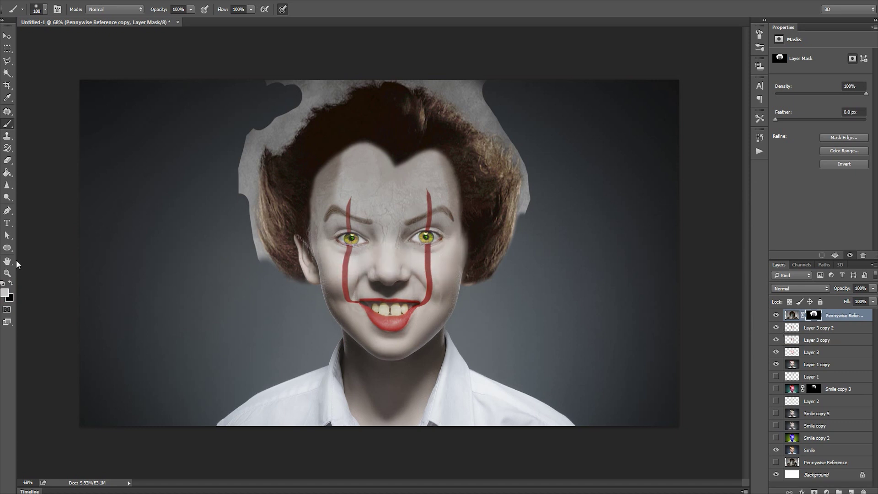
- Refine the hair mask edge with white and black at brush size 70
{"action": "left_click", "coordinate": [5, 292]}
{"action": "left_click", "coordinate": [721, 200]}
{"action": "key", "text": "bracketleft"}
{"action": "key", "text": "bracketleft"}
{"action": "key", "text": "bracketleft"}
{"action": "scroll", "coordinate": [397, 260], "scroll_direction": "up", "scroll_amount": 2}
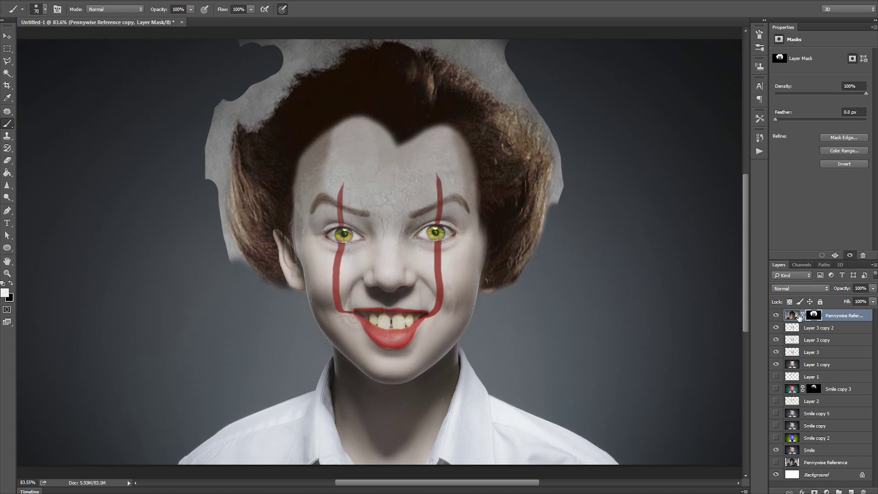
{"action": "left_click", "coordinate": [5, 292]}
{"action": "left_click", "coordinate": [714, 200]}
{"action": "left_click_drag", "start_coordinate": [238, 256], "coordinate": [228, 105]}
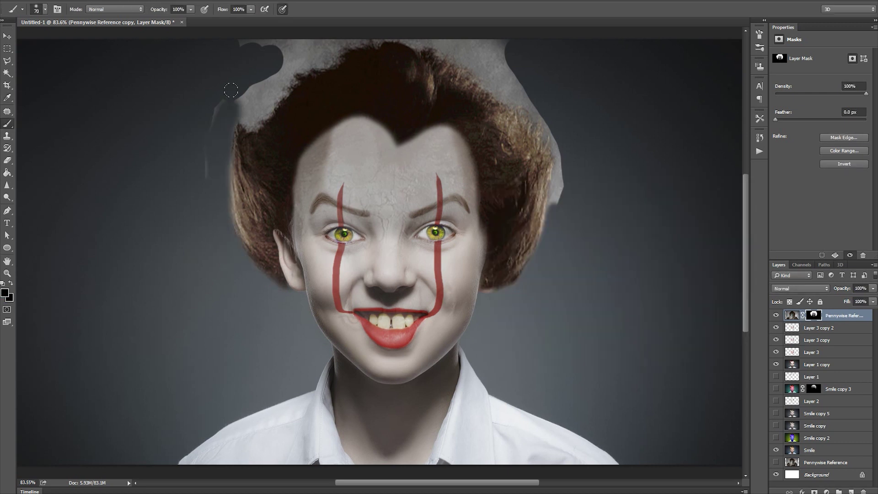
{"action": "scroll", "coordinate": [231, 216], "scroll_direction": "up", "scroll_amount": 3}
- Hide the grey patches left and right of the hair, brush resized to 60
{"action": "mouse_move", "coordinate": [230, 216]}
{"action": "left_mouse_down"}
{"action": "mouse_move", "coordinate": [266, 226]}
{"action": "mouse_move", "coordinate": [351, 134]}
{"action": "mouse_move", "coordinate": [560, 316]}
{"action": "left_mouse_up"}
{"action": "left_click_drag", "start_coordinate": [520, 192], "coordinate": [462, 149]}
{"action": "scroll", "coordinate": [443, 157], "scroll_direction": "down", "scroll_amount": 6}
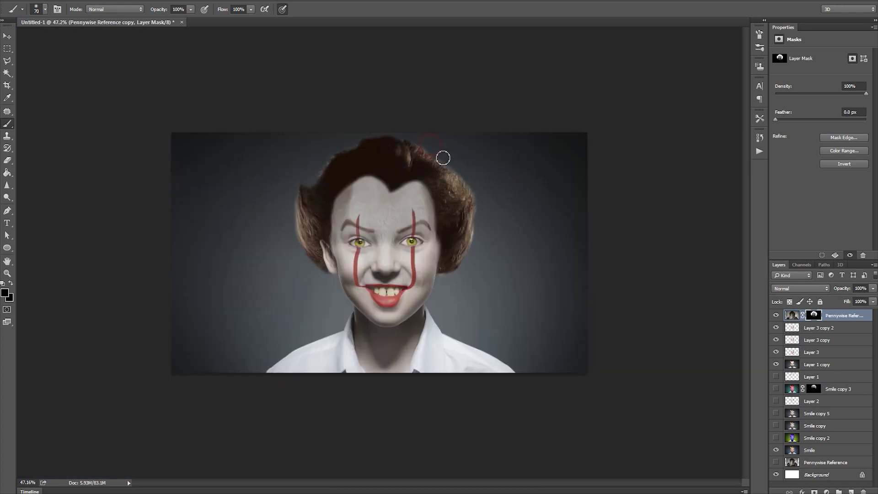
{"action": "scroll", "coordinate": [442, 158], "scroll_direction": "up", "scroll_amount": 5}
{"action": "key", "text": "bracketleft"}
{"action": "key", "text": "bracketleft"}
{"action": "key", "text": "bracketleft"}
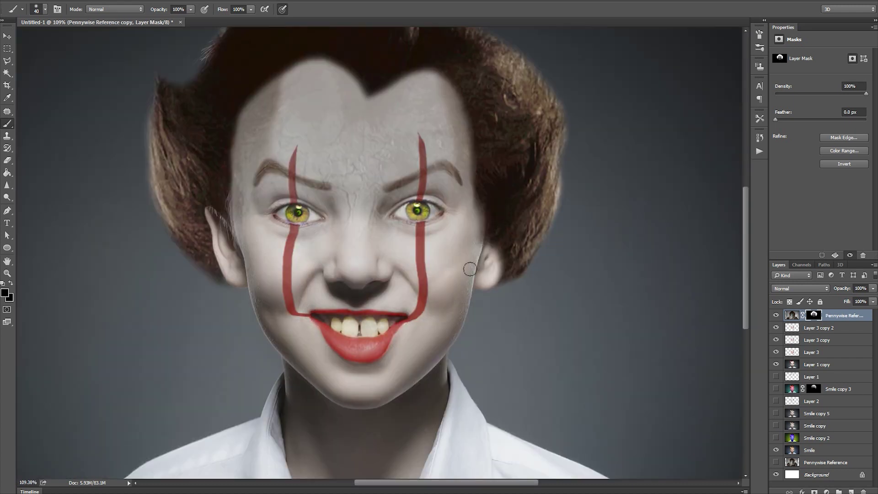
{"action": "key", "text": "bracketright"}
{"action": "key", "text": "bracketright"}
{"action": "scroll", "coordinate": [470, 265], "scroll_direction": "up", "scroll_amount": 1}
{"action": "scroll", "coordinate": [456, 251], "scroll_direction": "up", "scroll_amount": 1}
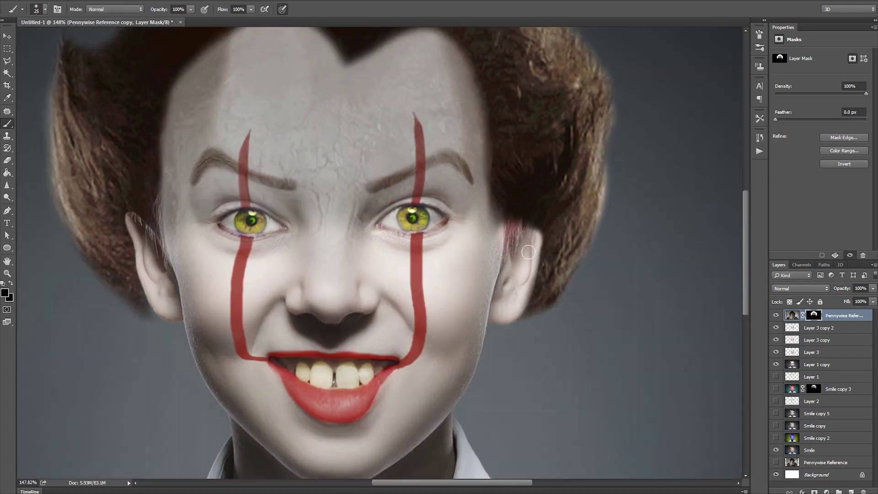
{"action": "scroll", "coordinate": [250, 230], "scroll_direction": "up", "scroll_amount": 2}
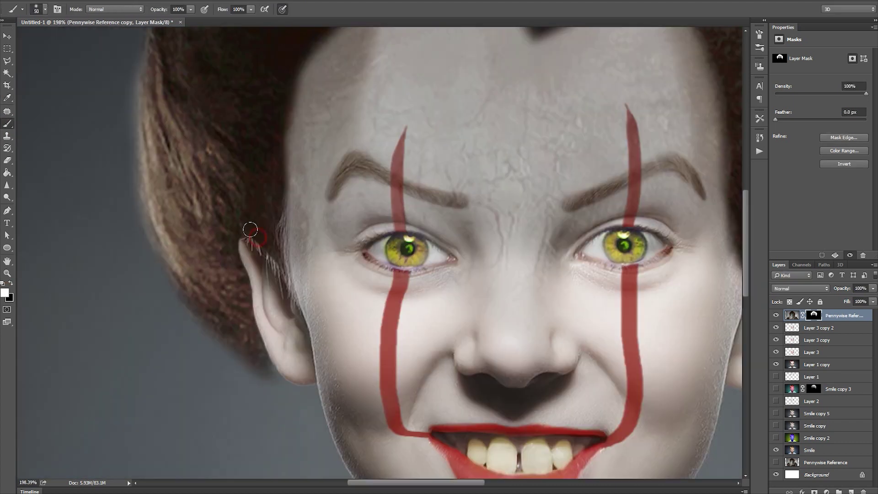
{"action": "scroll", "coordinate": [436, 346], "scroll_direction": "down", "scroll_amount": 5}
{"action": "scroll", "coordinate": [479, 253], "scroll_direction": "up", "scroll_amount": 2}
{"action": "scroll", "coordinate": [480, 254], "scroll_direction": "down", "scroll_amount": 3}
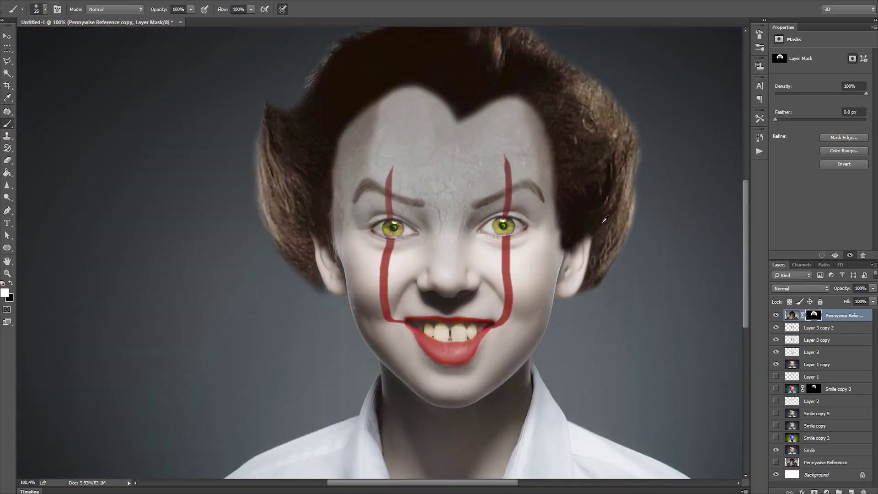
- Toggle the Pennywise hair layer off to compare, with black at brush size 20
{"action": "left_click", "coordinate": [775, 315]}
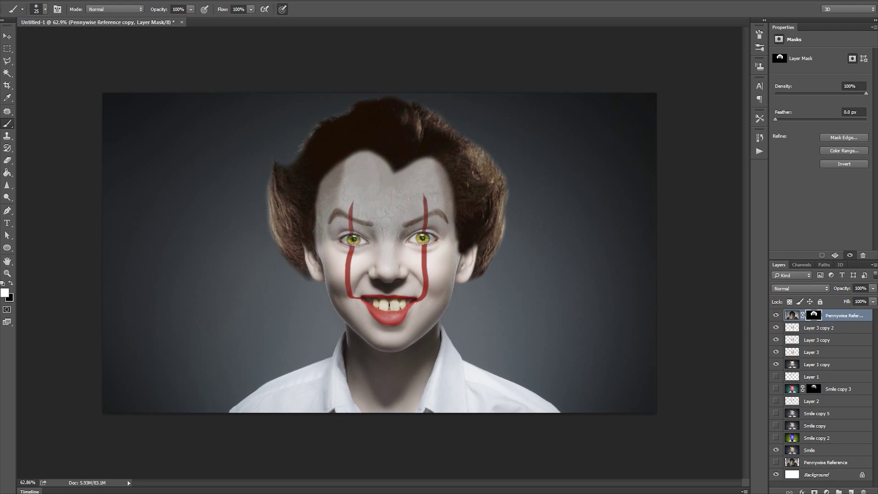
{"action": "left_click", "coordinate": [4, 292]}
{"action": "left_click", "coordinate": [721, 200]}
{"action": "scroll", "coordinate": [537, 249], "scroll_direction": "up", "scroll_amount": 2}
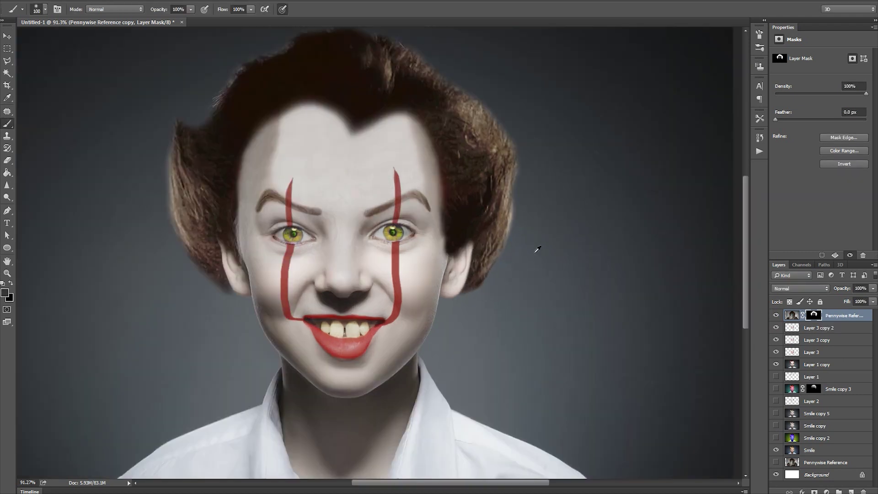
{"action": "key", "text": "bracketleft"}
{"action": "key", "text": "bracketleft"}
{"action": "key", "text": "bracketleft"}
{"action": "key", "text": "x"}
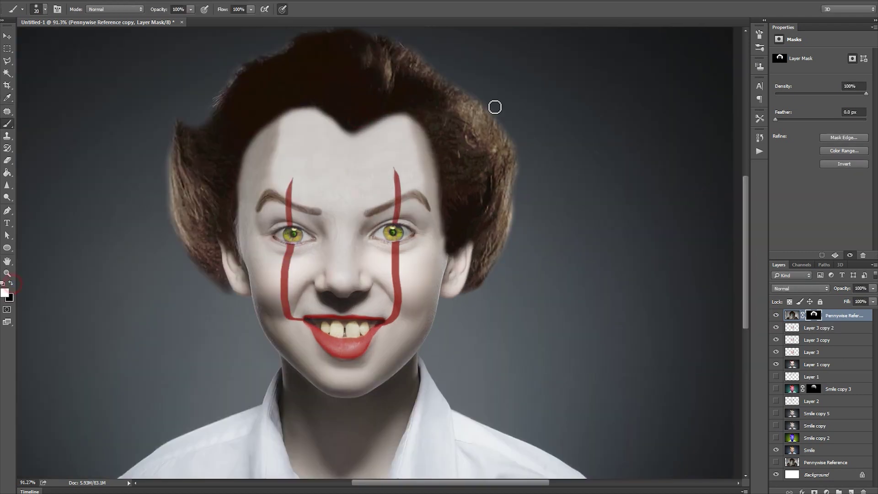
{"action": "key", "text": "ctrl+0"}
{"action": "left_click", "coordinate": [775, 315]}
- Toggle the Pennywise and edit layers' visibility to compare against the original photo
{"action": "left_click", "coordinate": [775, 315]}
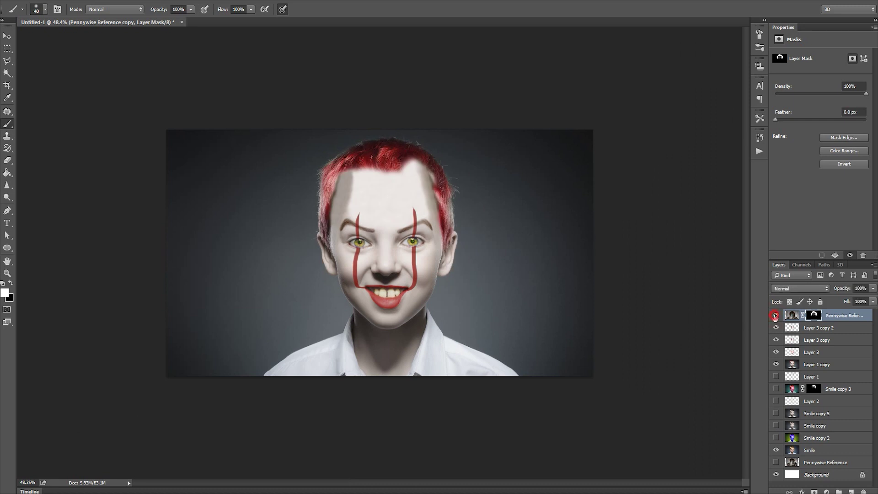
{"action": "left_click_drag", "start_coordinate": [775, 315], "coordinate": [776, 364]}
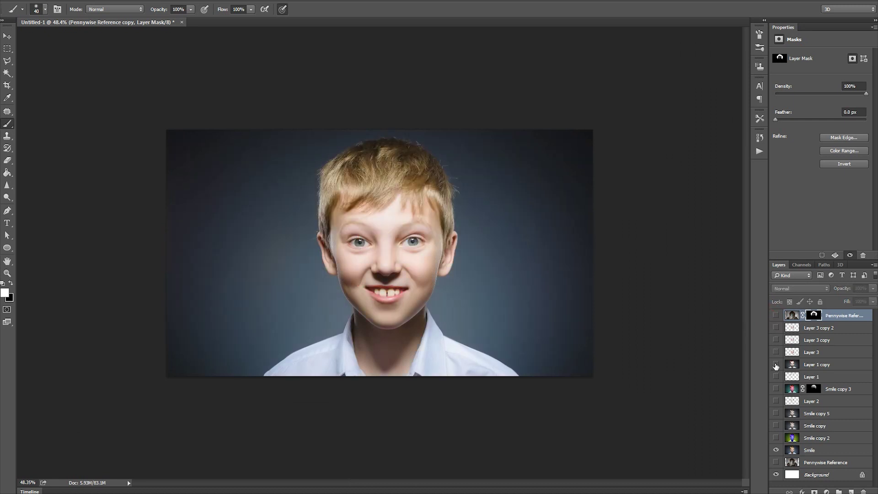
{"action": "left_click", "coordinate": [775, 315]}
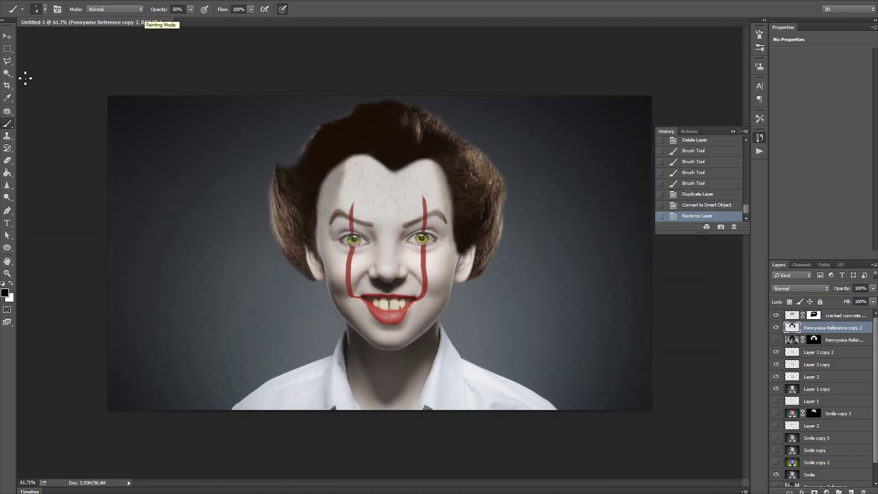
- Switch to the Smudge Tool from the Blur/Sharpen/Smudge flyout
{"action": "left_click", "coordinate": [6, 185]}
{"action": "left_click", "coordinate": [42, 201]}
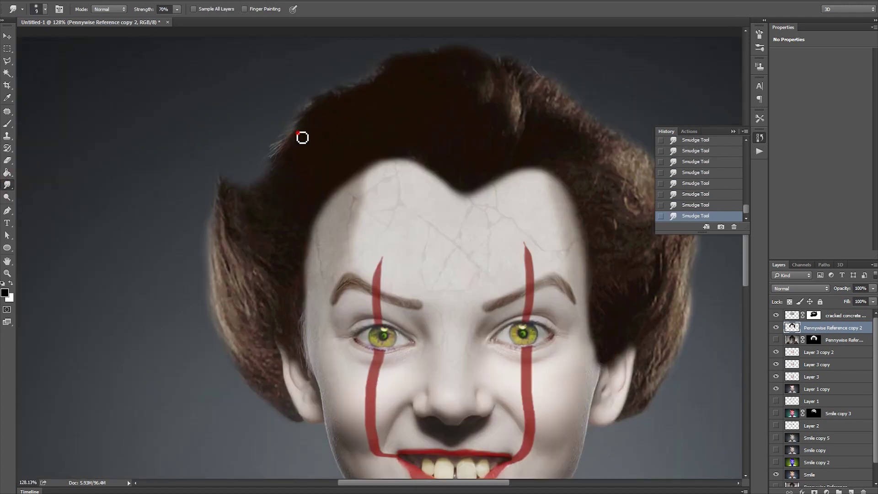
{"action": "scroll", "coordinate": [466, 173], "scroll_direction": "down", "scroll_amount": 5}
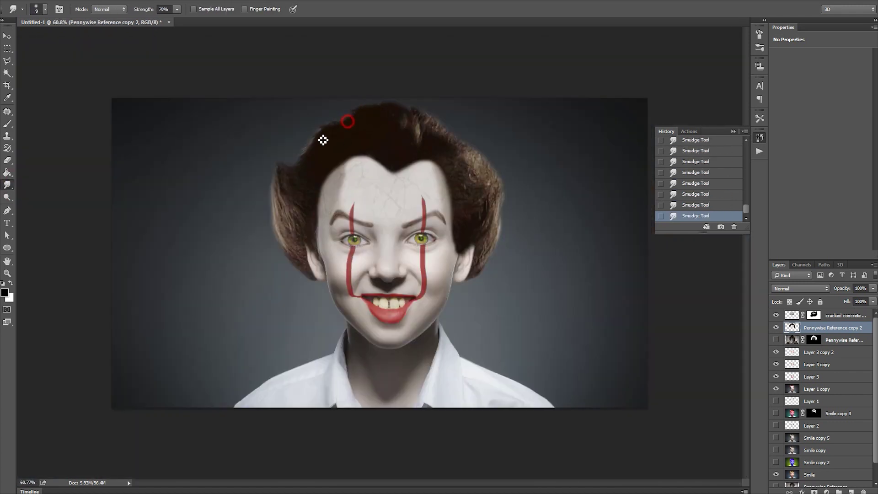
{"action": "scroll", "coordinate": [475, 85], "scroll_direction": "up", "scroll_amount": 2}
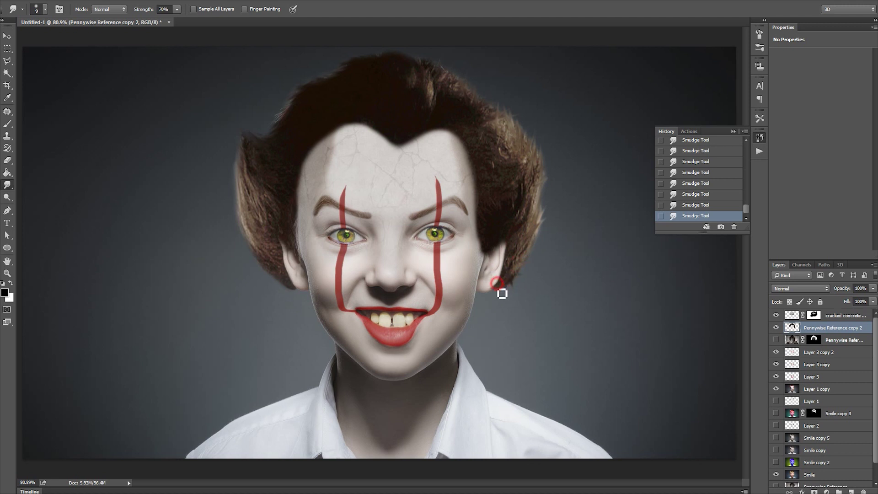
{"action": "scroll", "coordinate": [562, 242], "scroll_direction": "down", "scroll_amount": 3}
{"action": "scroll", "coordinate": [283, 296], "scroll_direction": "up", "scroll_amount": 5}
{"action": "scroll", "coordinate": [708, 300], "scroll_direction": "down", "scroll_amount": 3}
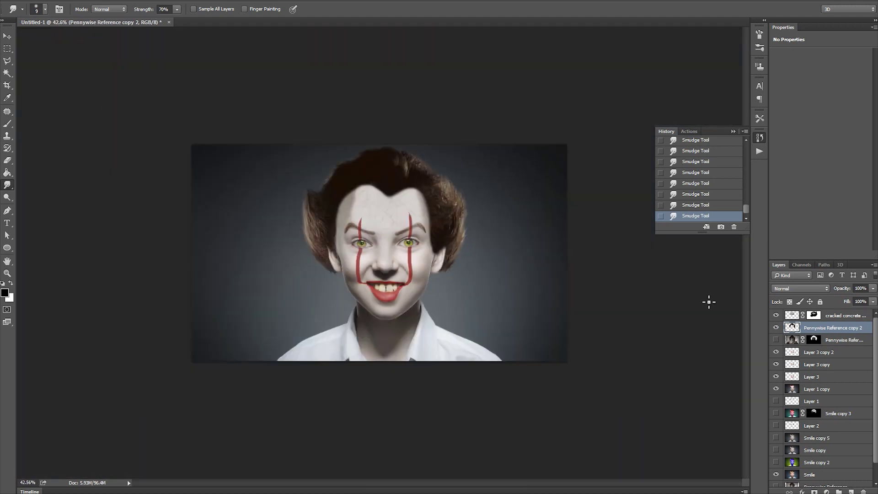
{"action": "scroll", "coordinate": [574, 257], "scroll_direction": "up", "scroll_amount": 4}
- Size the smudge brush for the hair edges: tiny preset, then 9, then 3 pixels
{"action": "right_click", "coordinate": [573, 256]}
{"action": "double_click", "coordinate": [598, 319]}
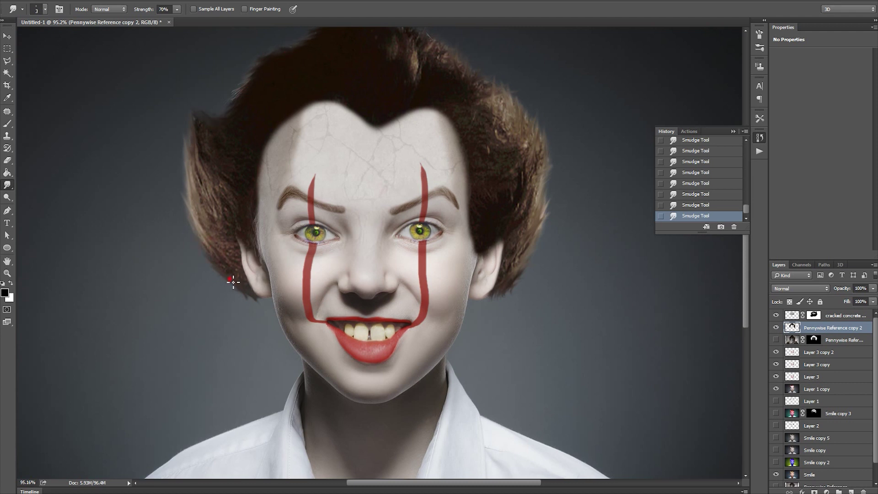
{"action": "scroll", "coordinate": [389, 99], "scroll_direction": "up", "scroll_amount": 3}
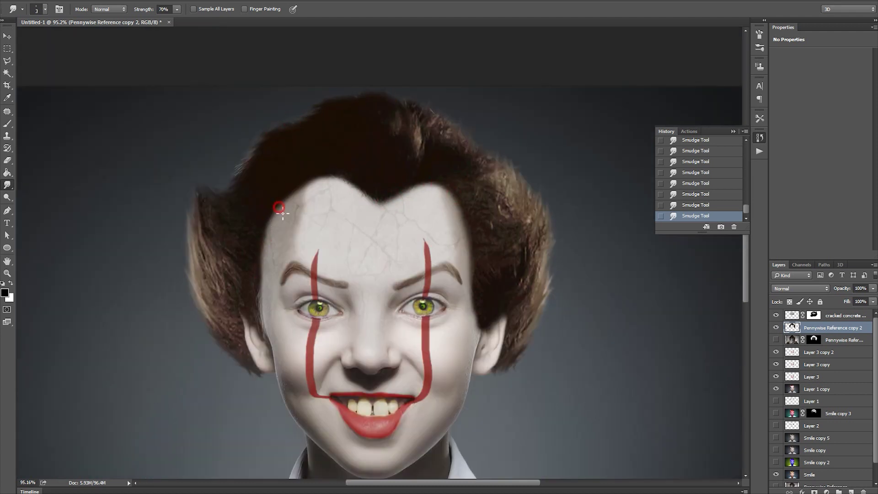
{"action": "right_click", "coordinate": [498, 240]}
{"action": "left_click_drag", "start_coordinate": [572, 249], "coordinate": [585, 249]}
{"action": "key", "text": "Return"}
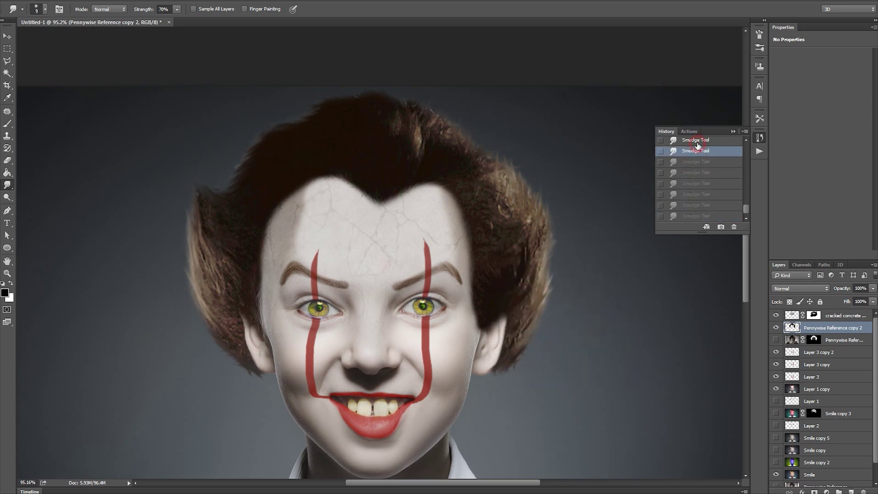
{"action": "right_click", "coordinate": [307, 317]}
{"action": "left_click_drag", "start_coordinate": [347, 325], "coordinate": [320, 325]}
{"action": "key", "text": "Return"}
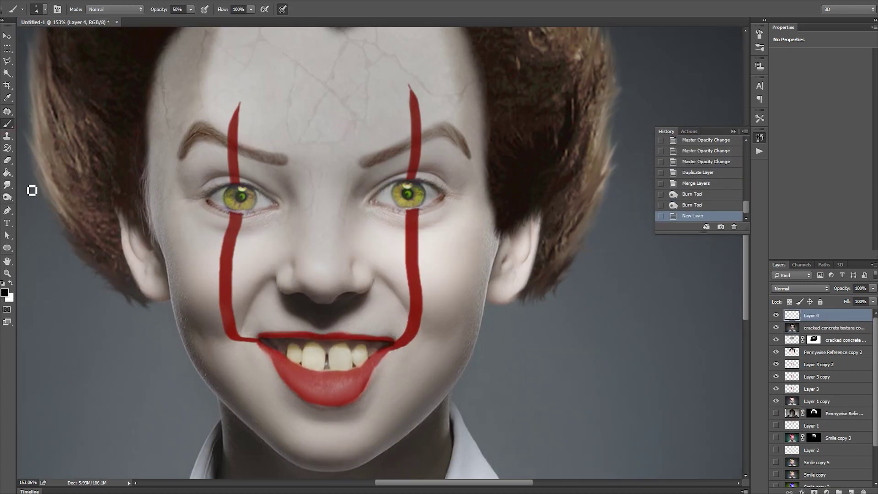
{"action": "right_click", "coordinate": [449, 289]}
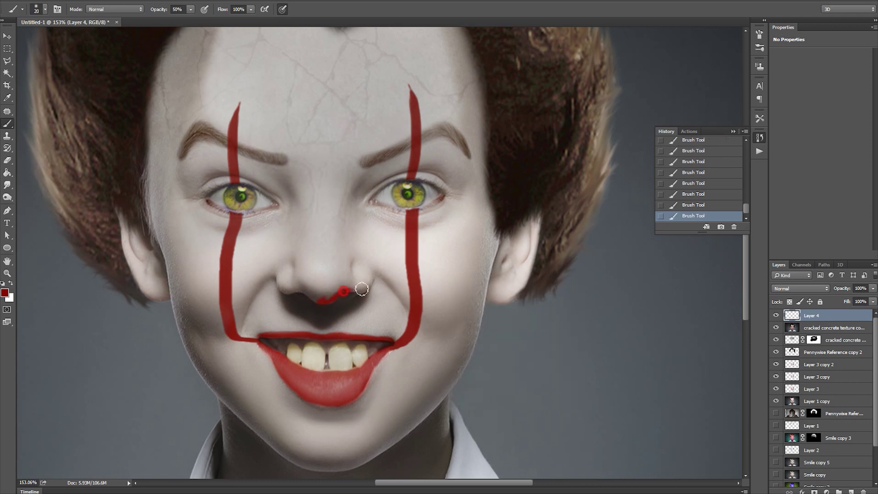
- Paint a solid red stroke over the boy's nose
{"action": "mouse_move", "coordinate": [360, 307]}
{"action": "left_mouse_down"}
{"action": "mouse_move", "coordinate": [358, 276]}
{"action": "mouse_move", "coordinate": [287, 288]}
{"action": "mouse_move", "coordinate": [338, 279]}
{"action": "left_mouse_up"}
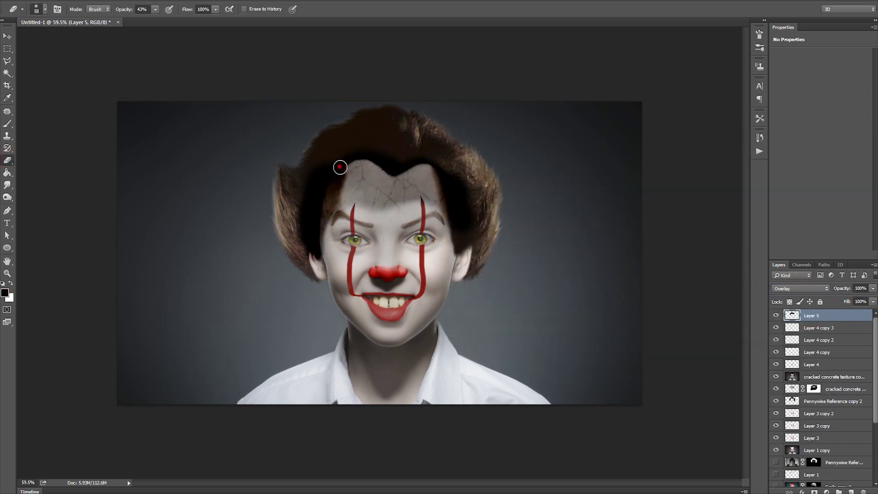
- Erase dark paint along the hairline and set hair overlay Layer 5 to 51% opacity
{"action": "left_click_drag", "start_coordinate": [340, 168], "coordinate": [393, 162]}
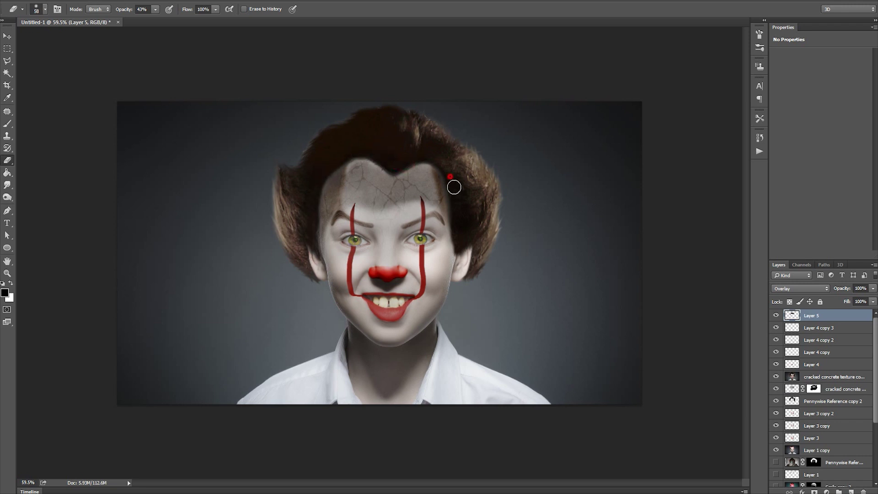
{"action": "left_click", "coordinate": [872, 288]}
{"action": "left_click_drag", "start_coordinate": [872, 300], "coordinate": [850, 301]}
- Set eraser strength to 15%, zoom out, then select Layer 4 and the Burn Tool
{"action": "key", "text": "1"}
{"action": "key", "text": "5"}
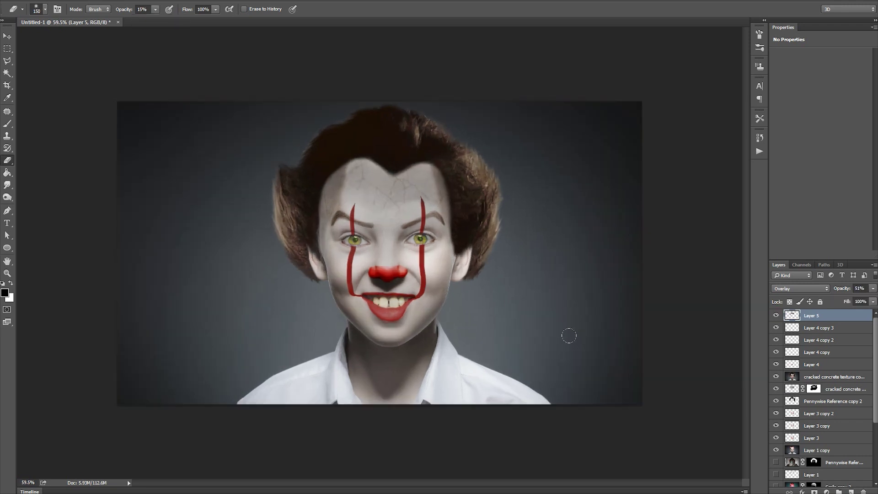
{"action": "key", "text": "ctrl+minus"}
{"action": "key", "text": "alt+bracketleft"}
{"action": "key", "text": "alt+bracketleft"}
{"action": "key", "text": "alt+bracketleft"}
{"action": "key", "text": "alt+bracketleft"}
{"action": "key", "text": "o"}
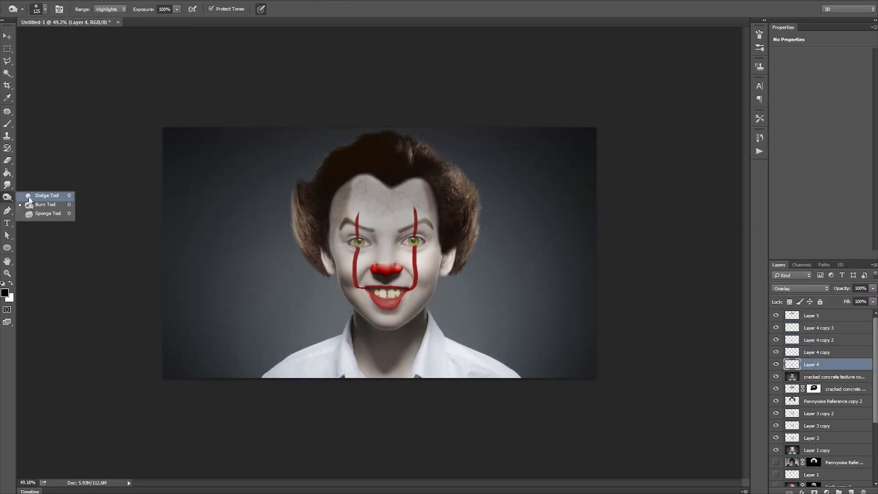
{"action": "left_click", "coordinate": [760, 137]}
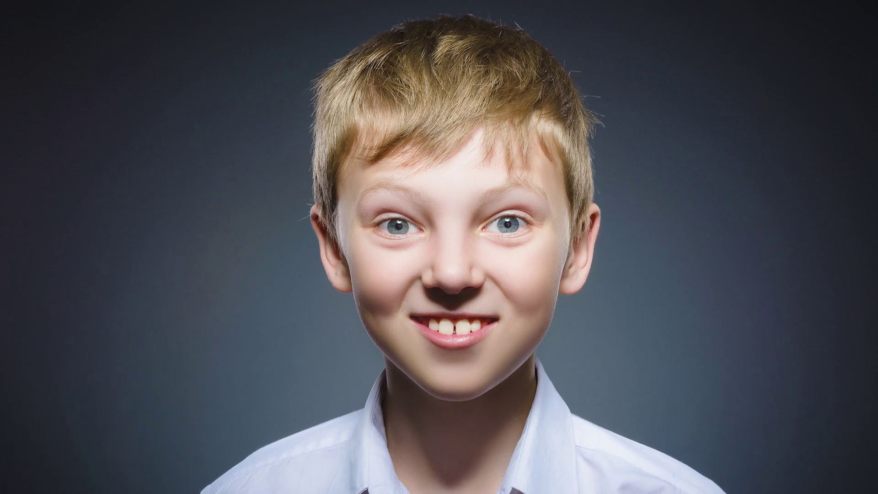